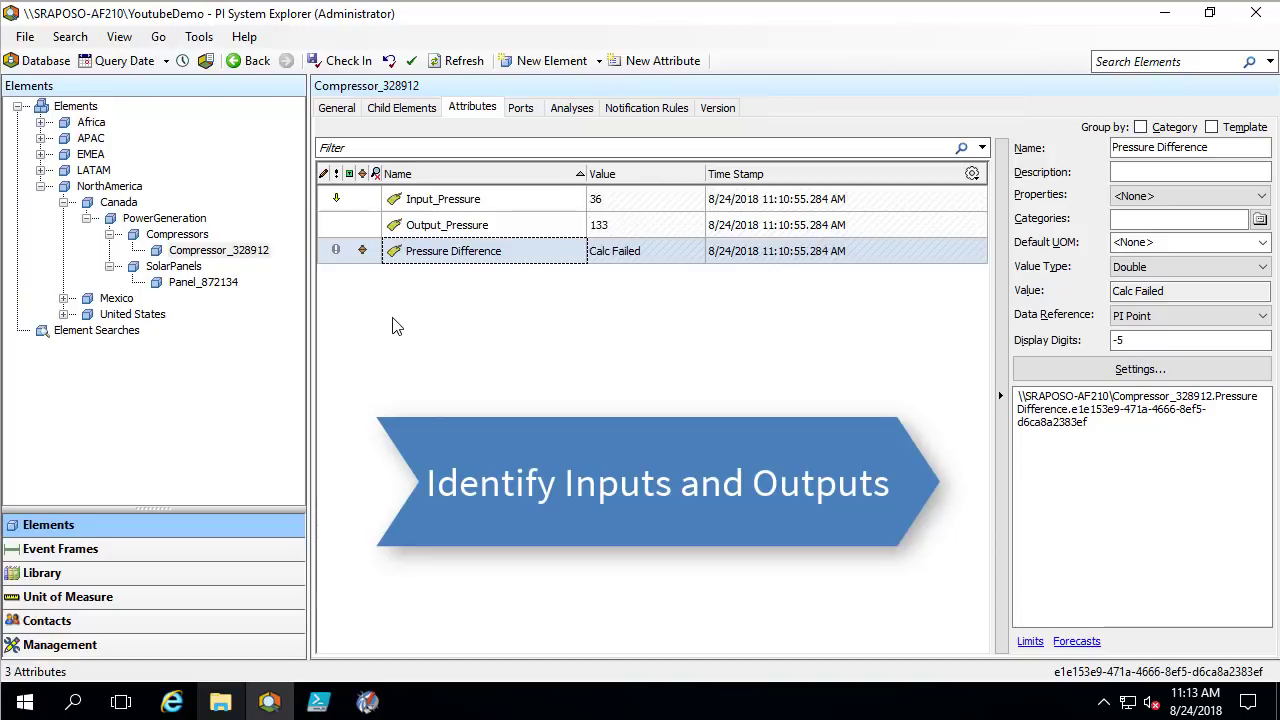
pyautogui.click(393, 323)
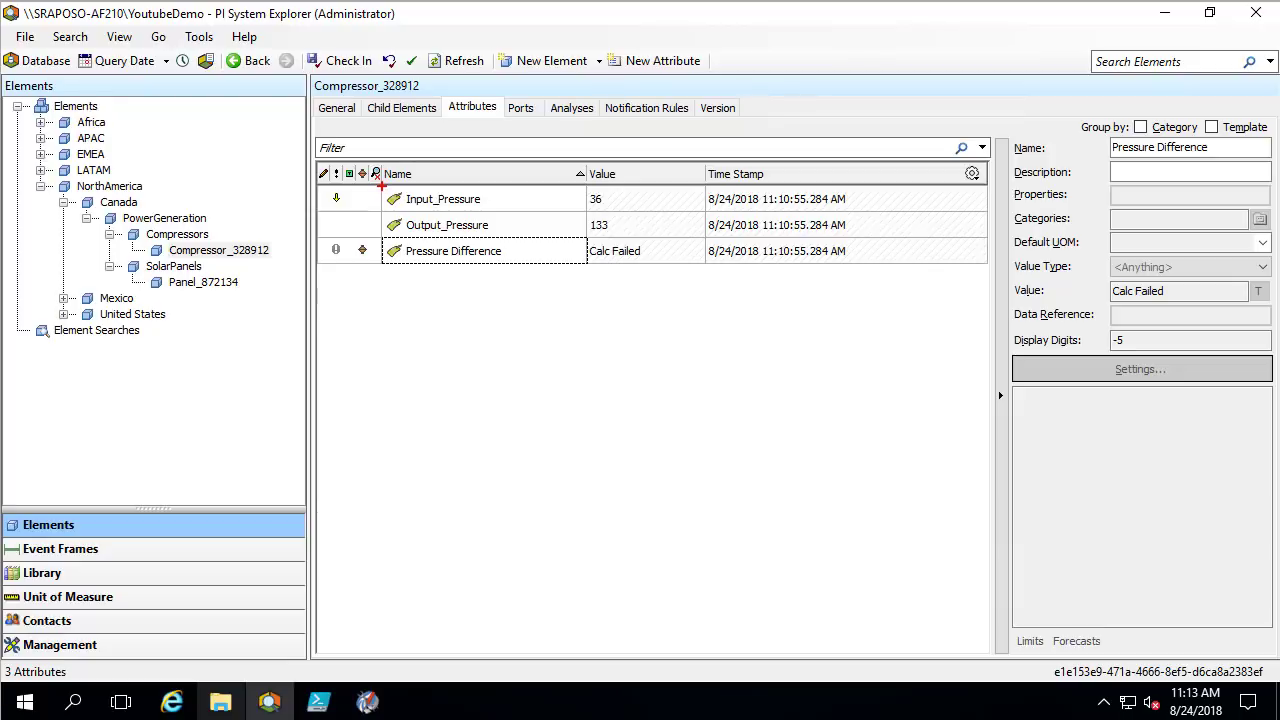
pyautogui.moveTo(380, 186)
pyautogui.mouseDown()
pyautogui.moveTo(458, 236)
pyautogui.moveTo(587, 236)
pyautogui.mouseUp()
pyautogui.moveTo(381, 241); pyautogui.dragTo(511, 262)
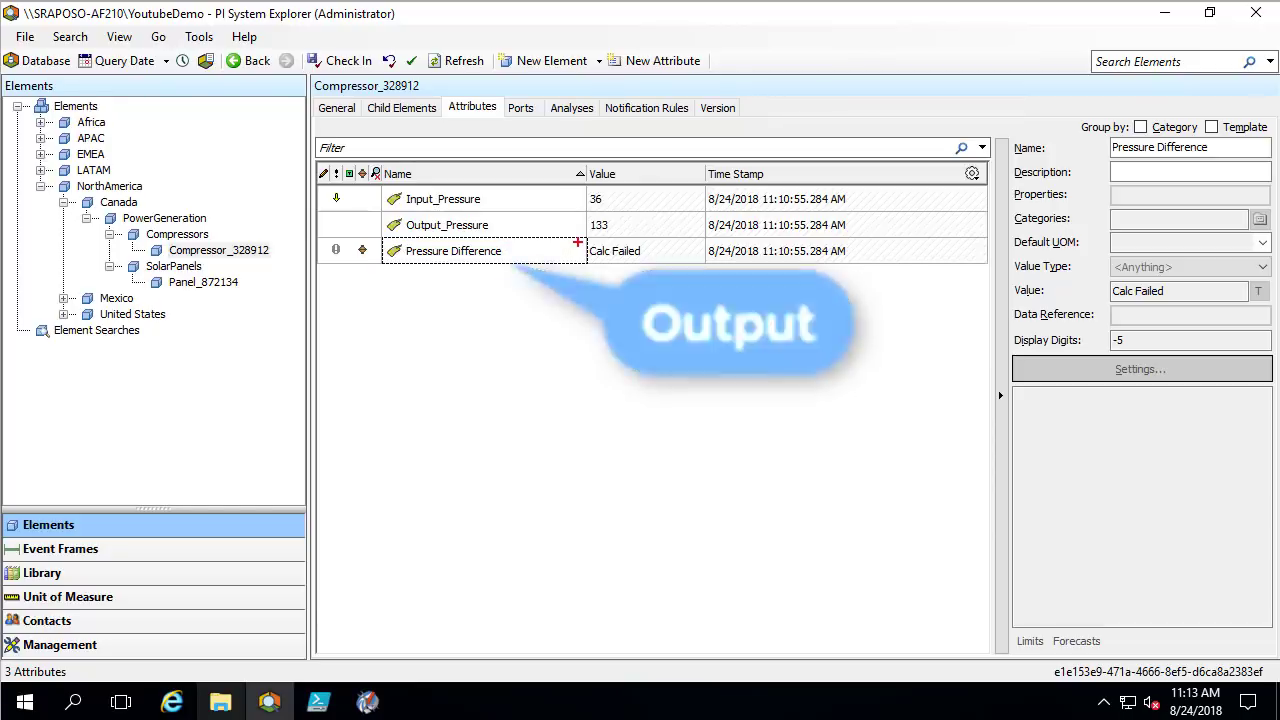
pyautogui.moveTo(582, 234)
pyautogui.mouseDown()
pyautogui.moveTo(663, 268)
pyautogui.moveTo(646, 266)
pyautogui.mouseUp()
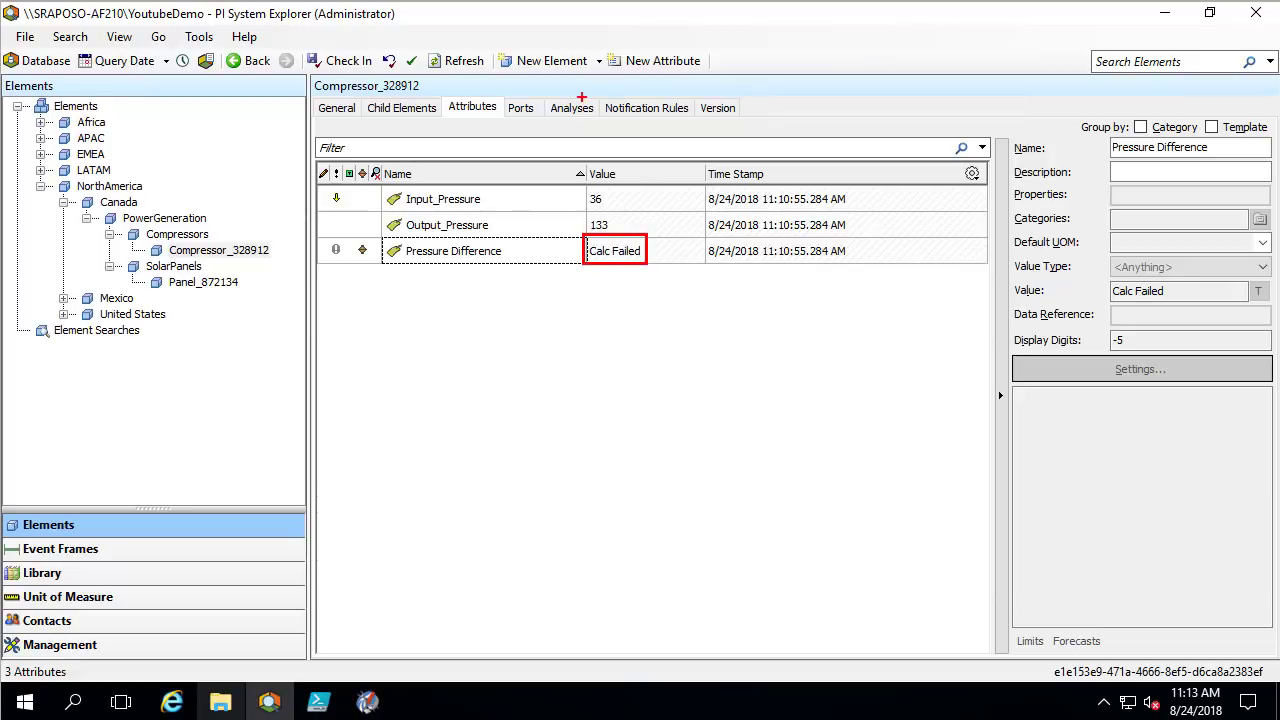
# Open the Pressure Difference analysis of Compressor_328912, widen the column for the value at last trigger, and evaluate the expression
pyautogui.click(567, 106)
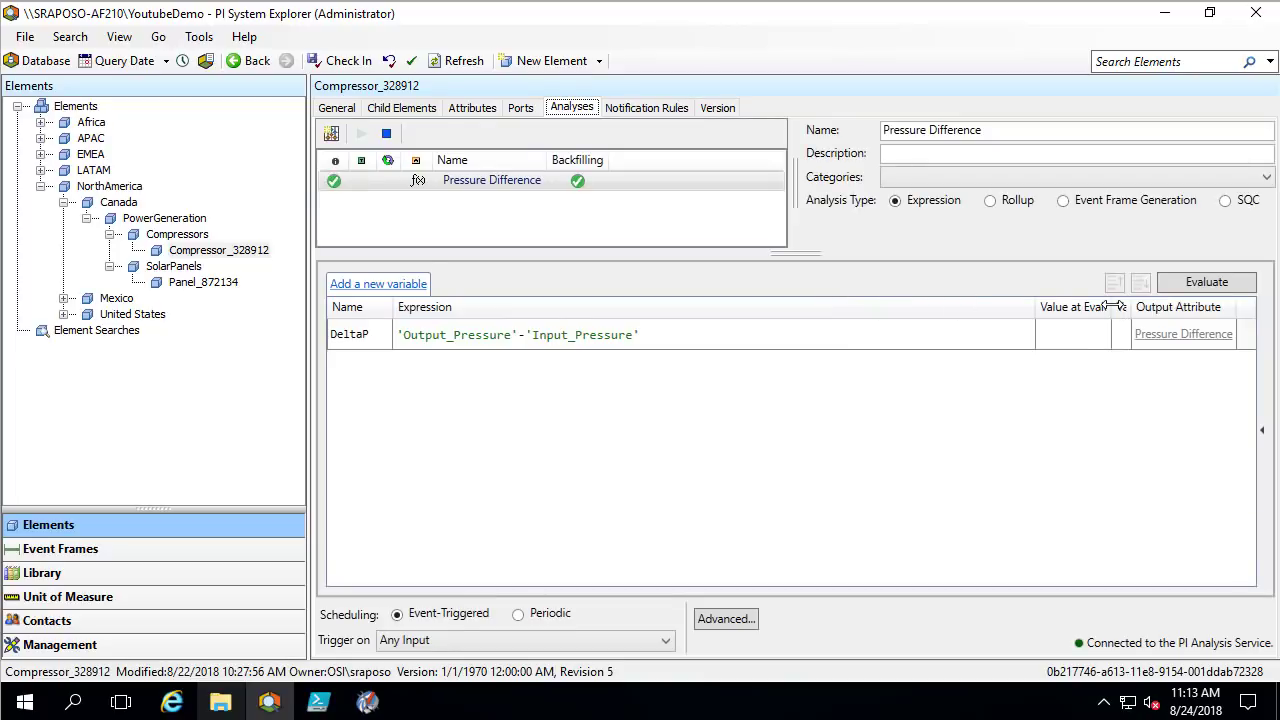
pyautogui.moveTo(1112, 306); pyautogui.dragTo(992, 308)
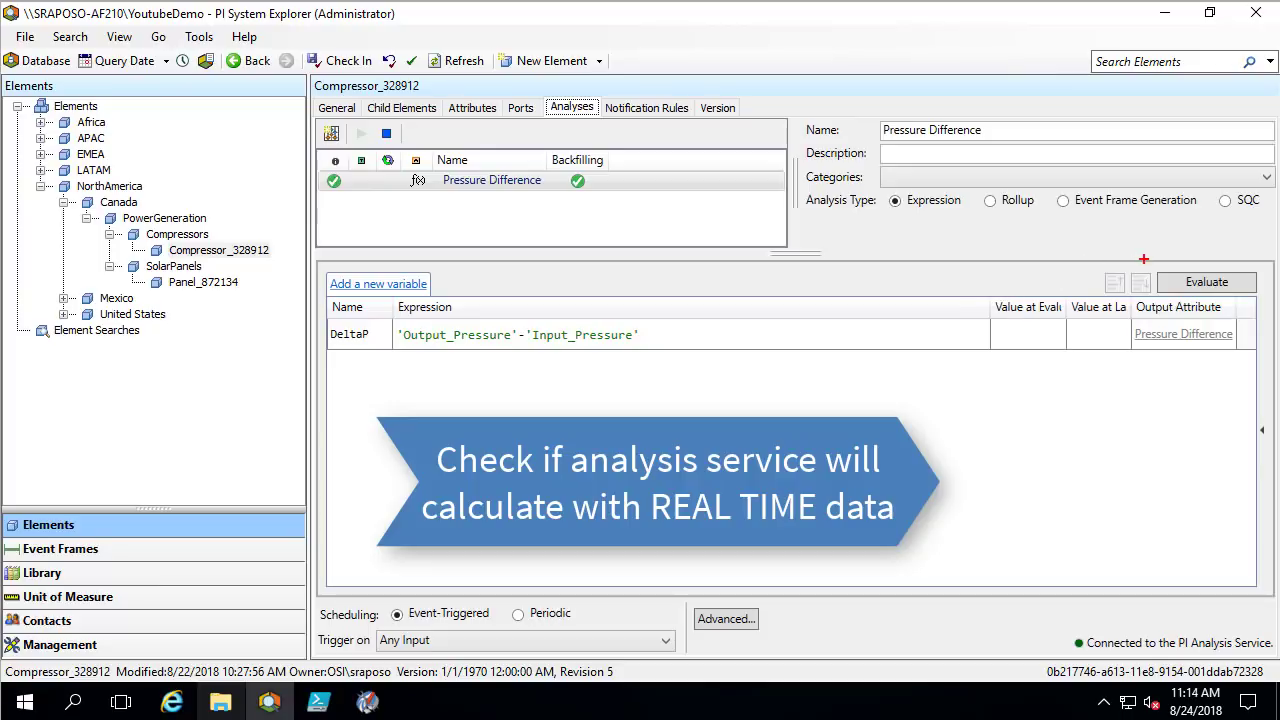
pyautogui.moveTo(1145, 257); pyautogui.dragTo(1272, 310)
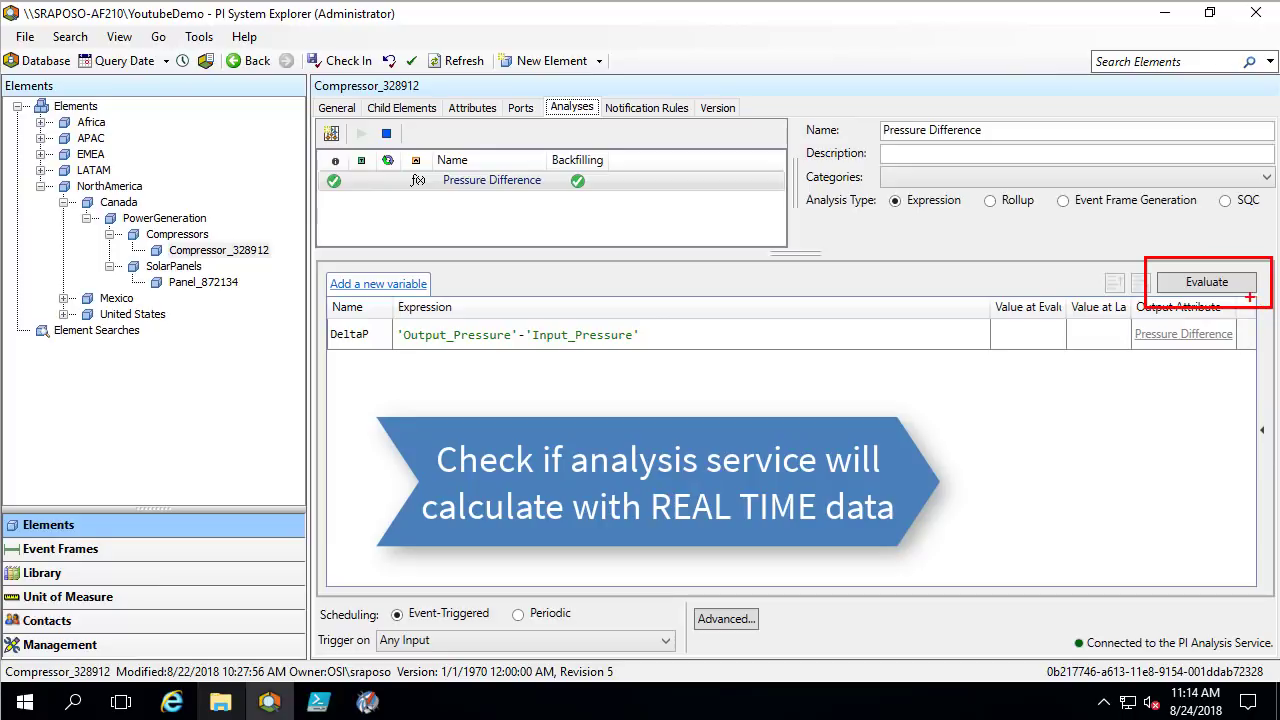
pyautogui.press('Escape')
pyautogui.click(1187, 288)
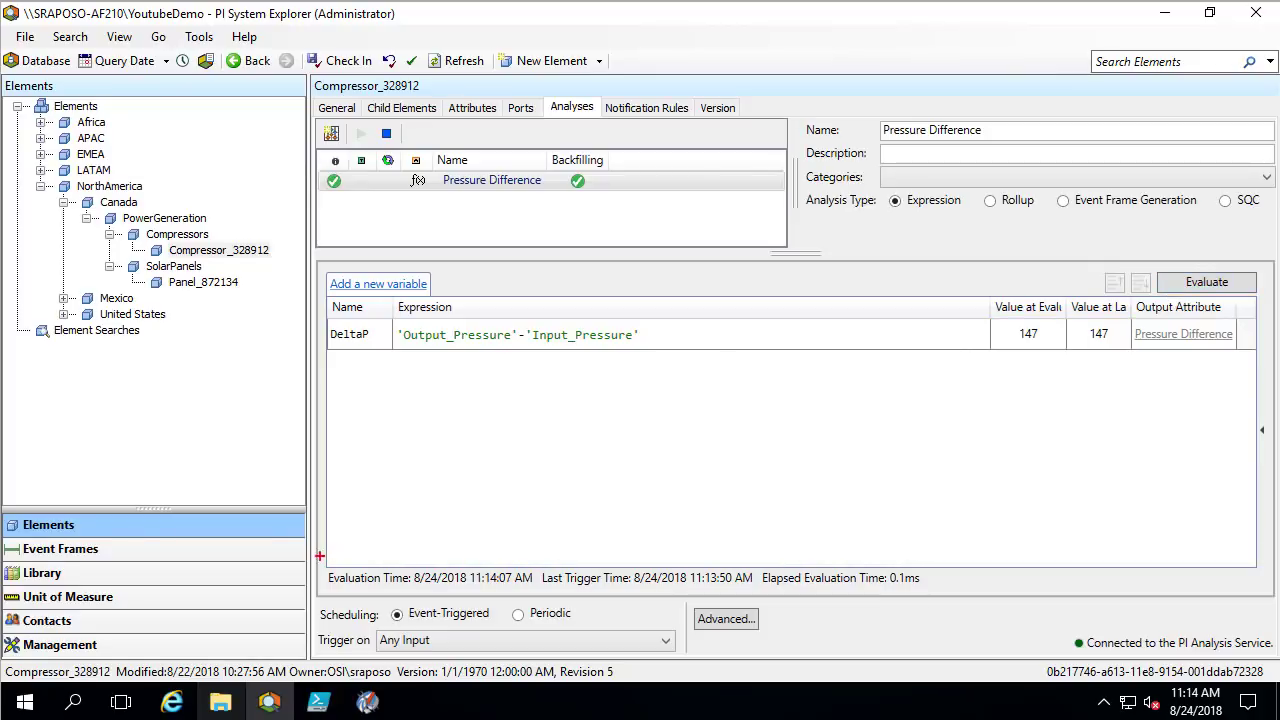
pyautogui.moveTo(316, 556)
pyautogui.mouseDown()
pyautogui.moveTo(356, 586)
pyautogui.moveTo(938, 594)
pyautogui.mouseUp()
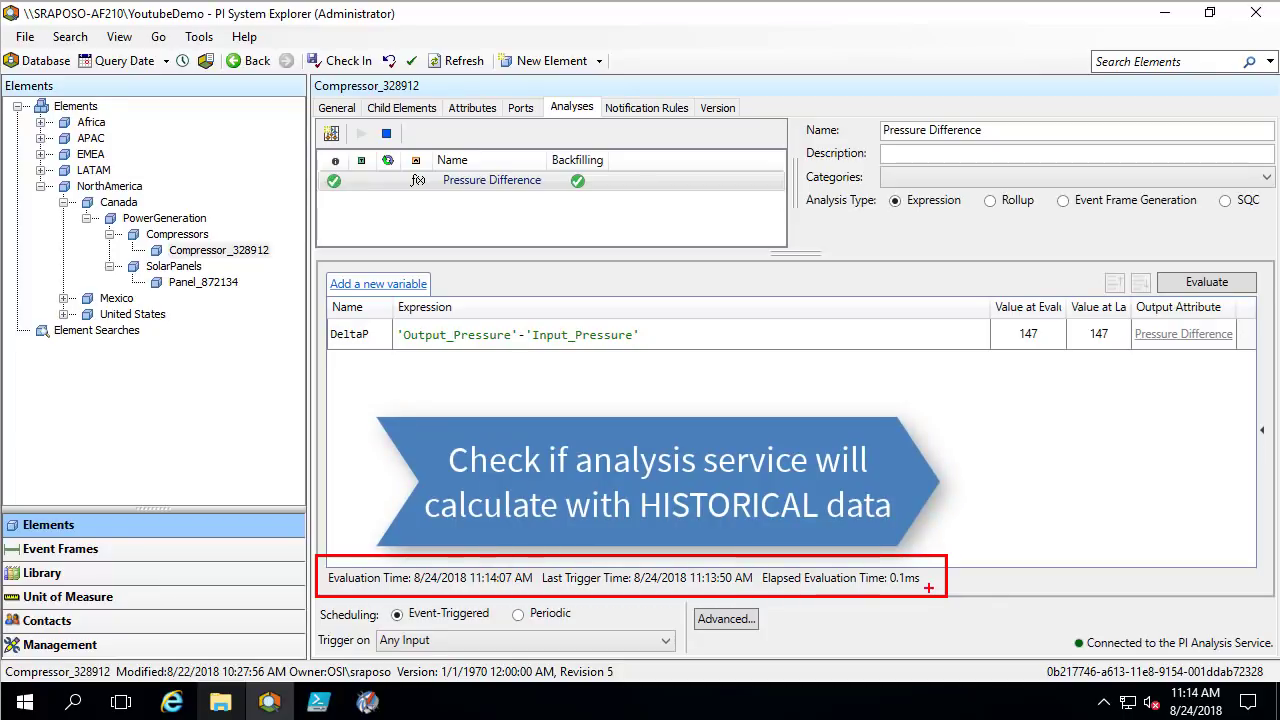
pyautogui.press('Escape')
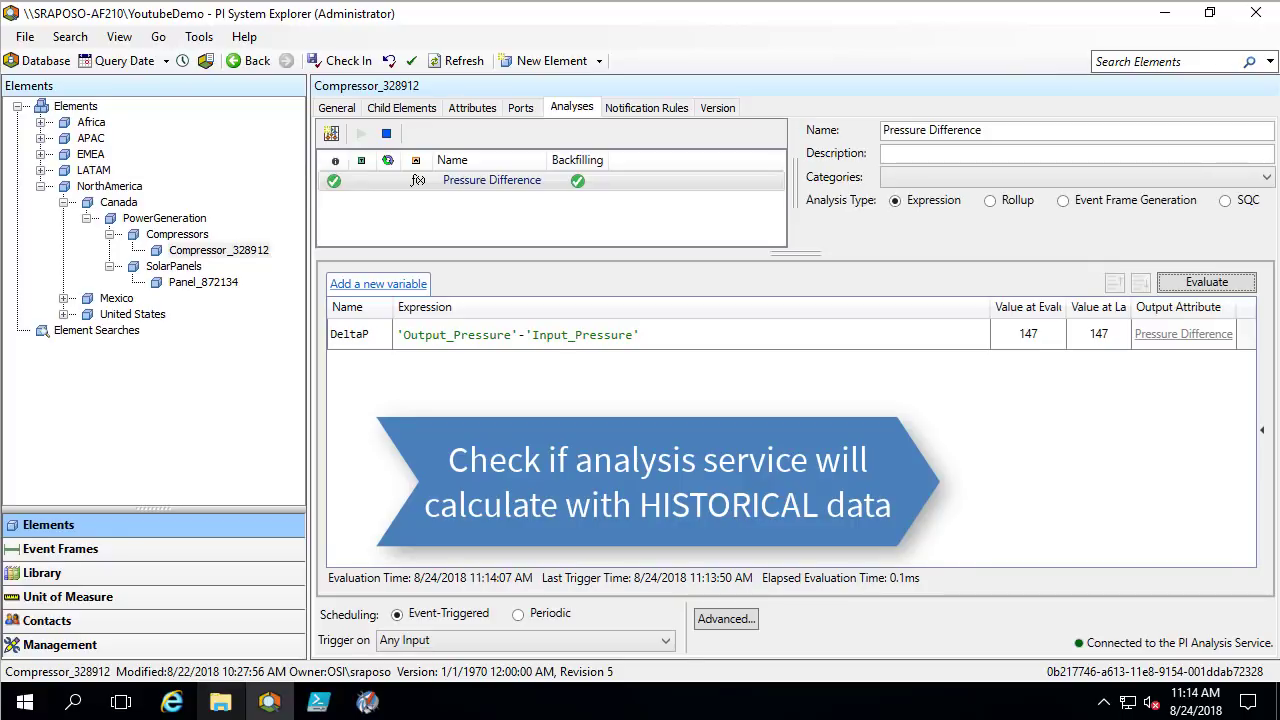
# Generate preview results for the Pressure Difference analysis with start time *-1h and end time *
pyautogui.rightClick(425, 189)
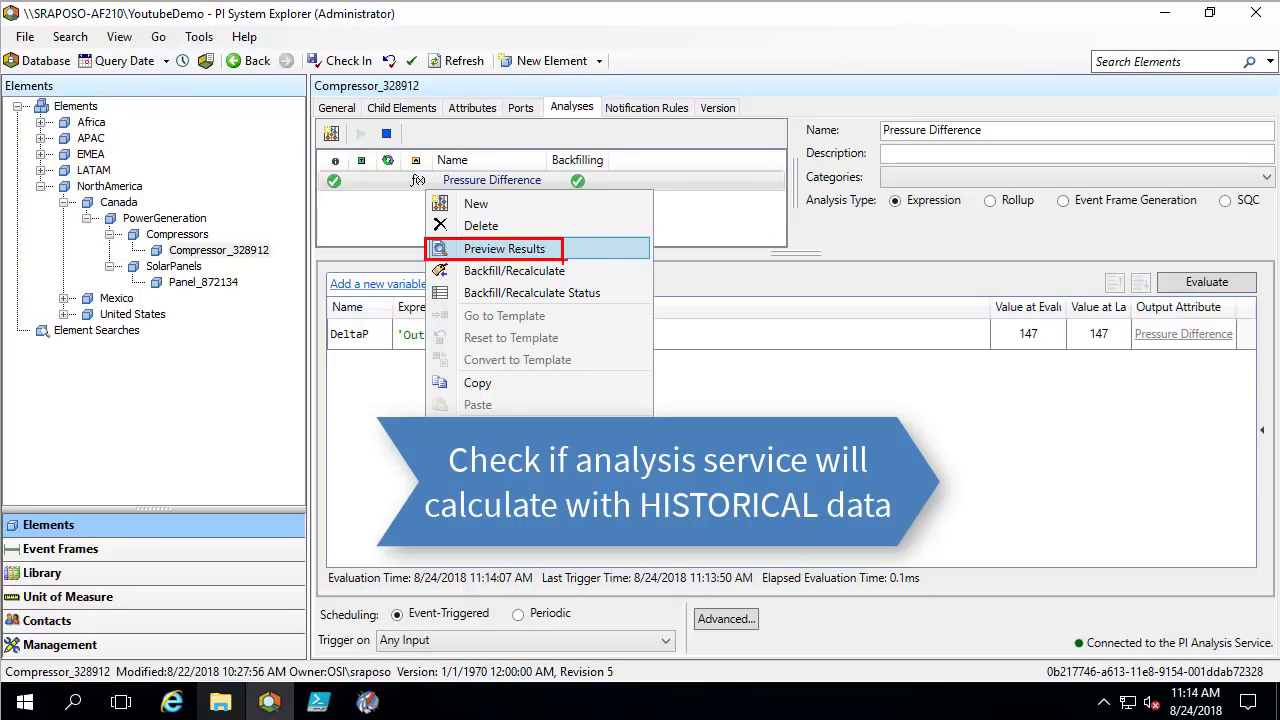
pyautogui.click(472, 182)
pyautogui.rightClick(472, 182)
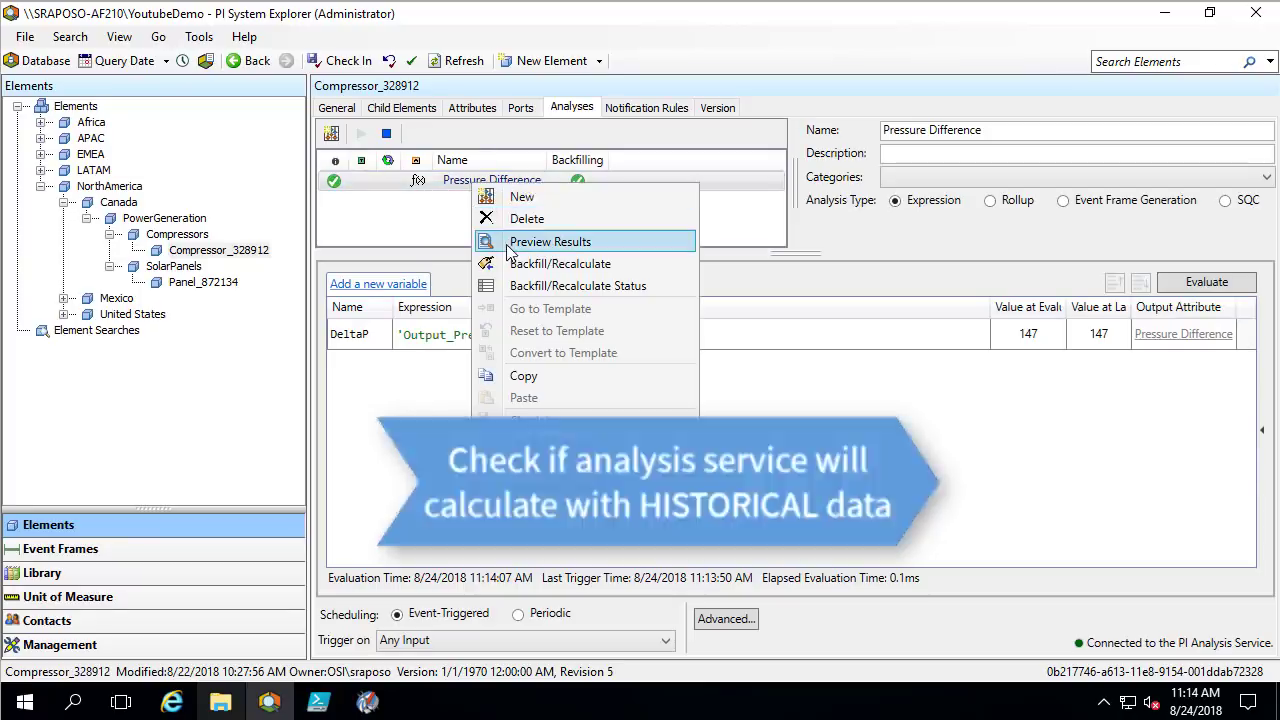
pyautogui.click(550, 242)
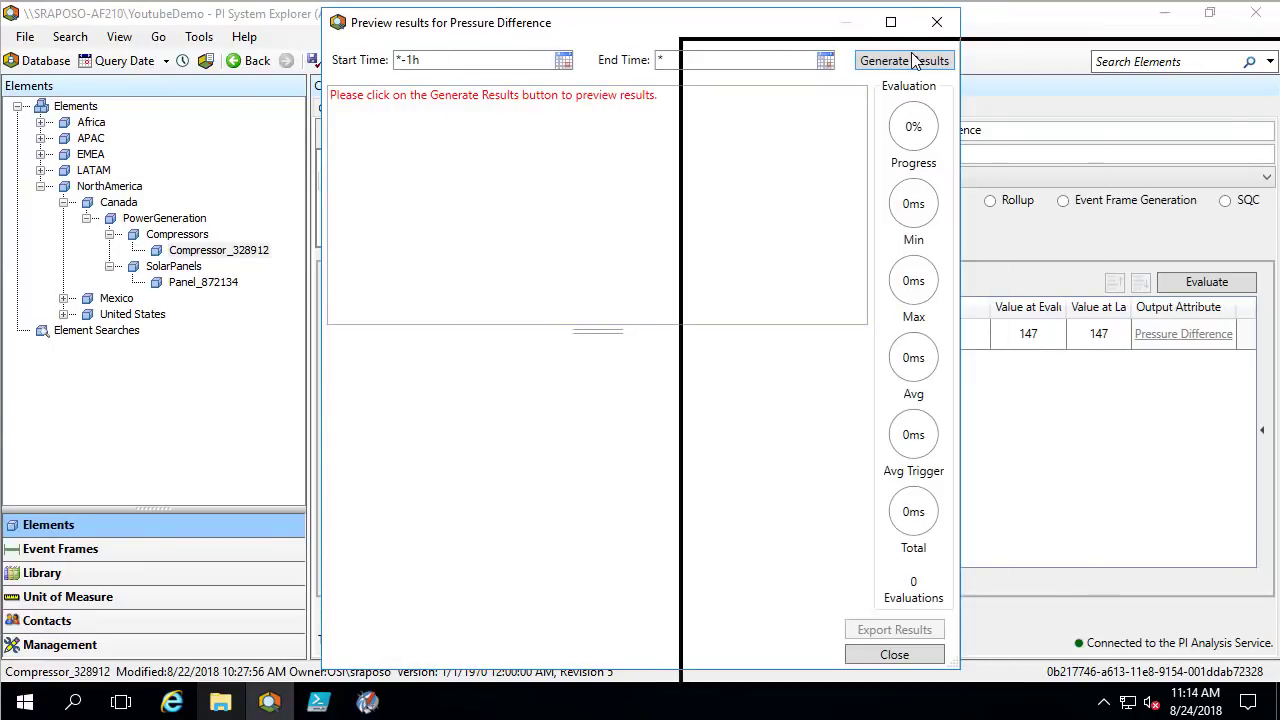
pyautogui.click(1236, 89)
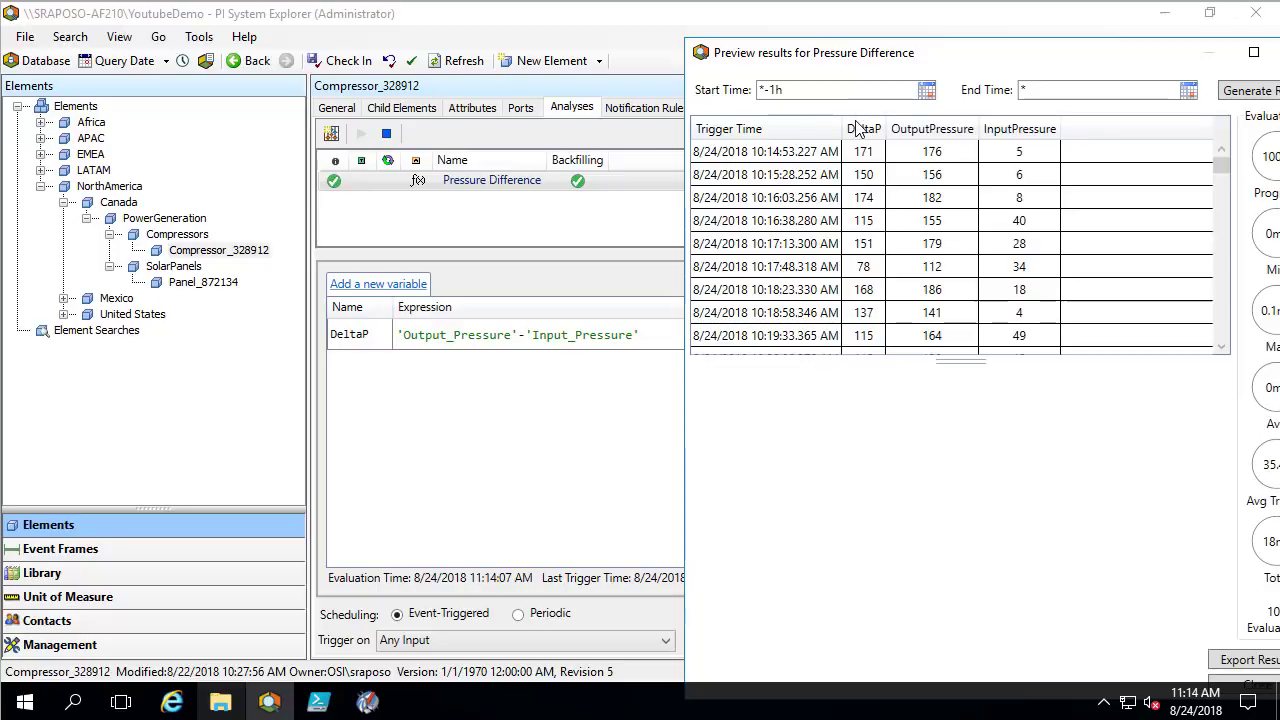
# Examine the previewed DeltaP, OutputPressure and InputPressure values over the past hour, and close the preview
pyautogui.moveTo(846, 119); pyautogui.dragTo(884, 141)
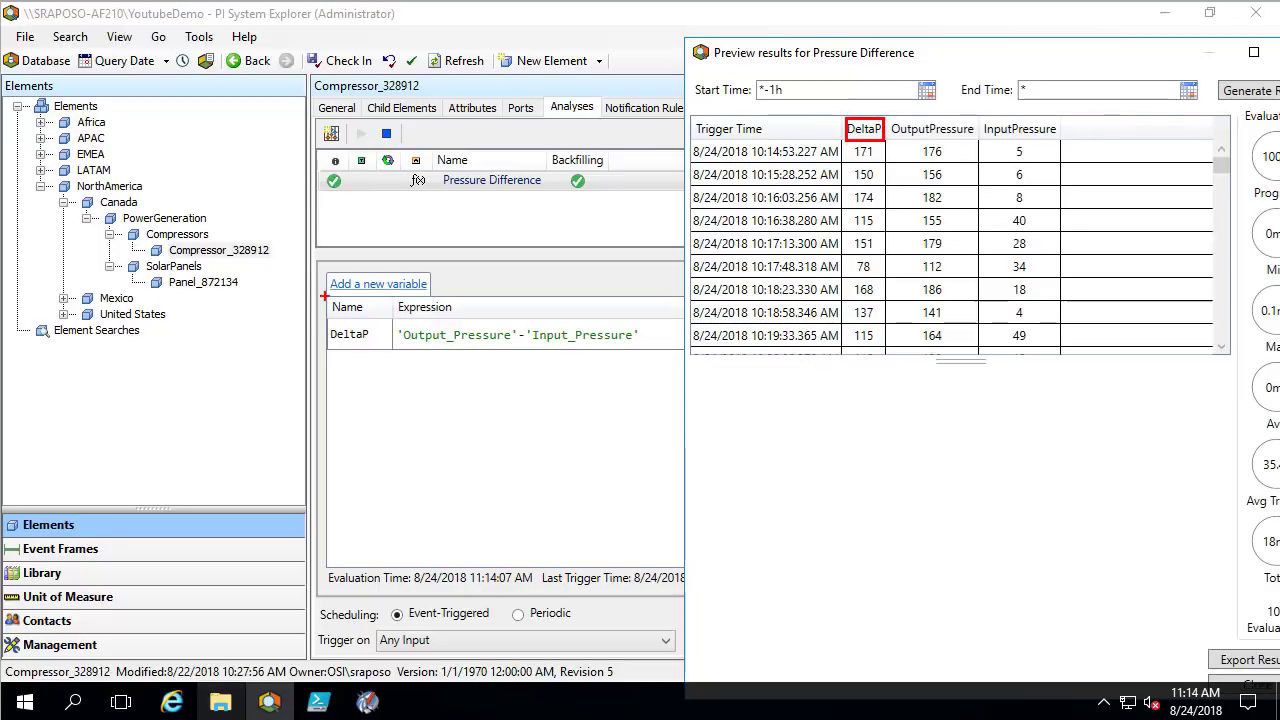
pyautogui.moveTo(332, 302); pyautogui.dragTo(394, 348)
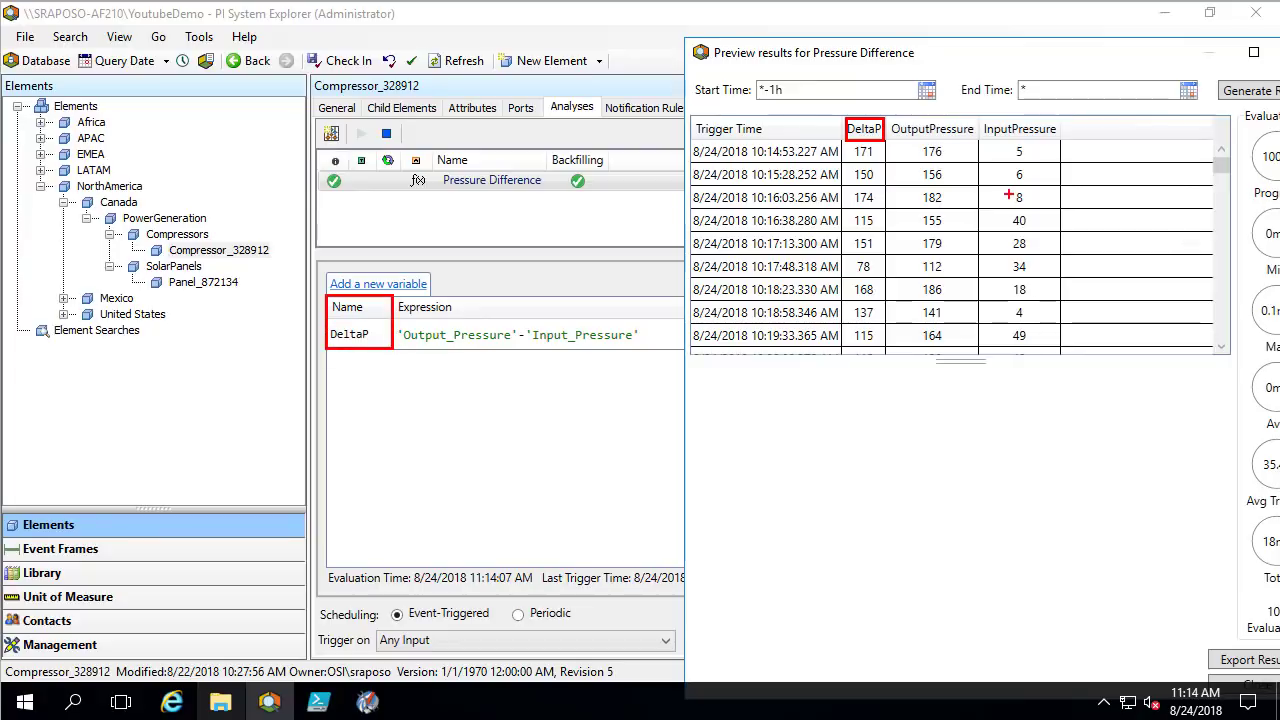
pyautogui.press('Escape')
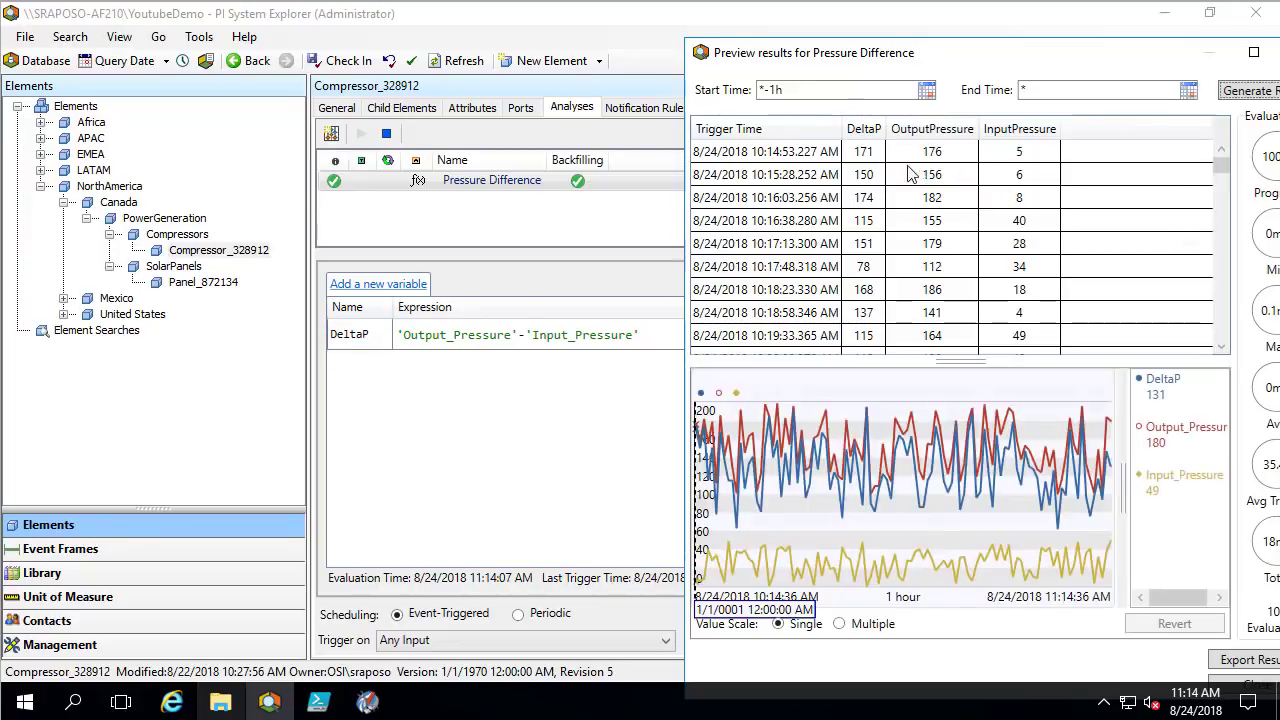
pyautogui.scroll(-2, 910, 200)
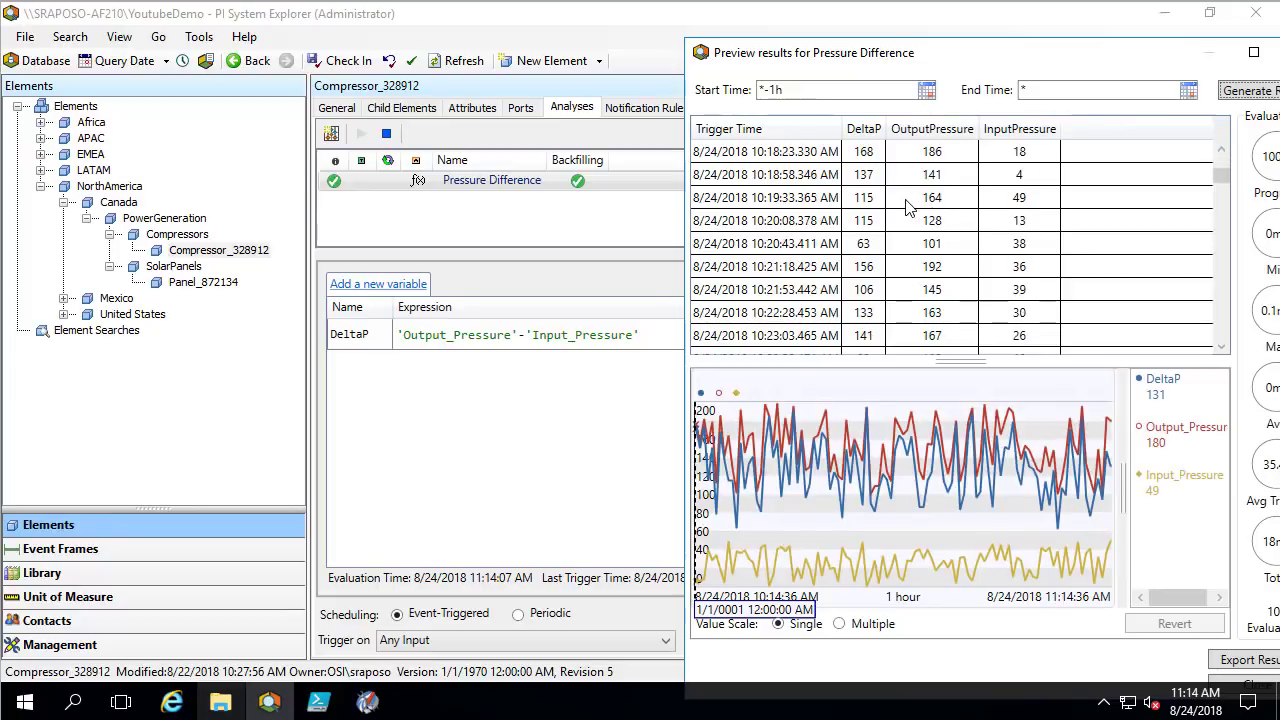
pyautogui.scroll(-2, 908, 206)
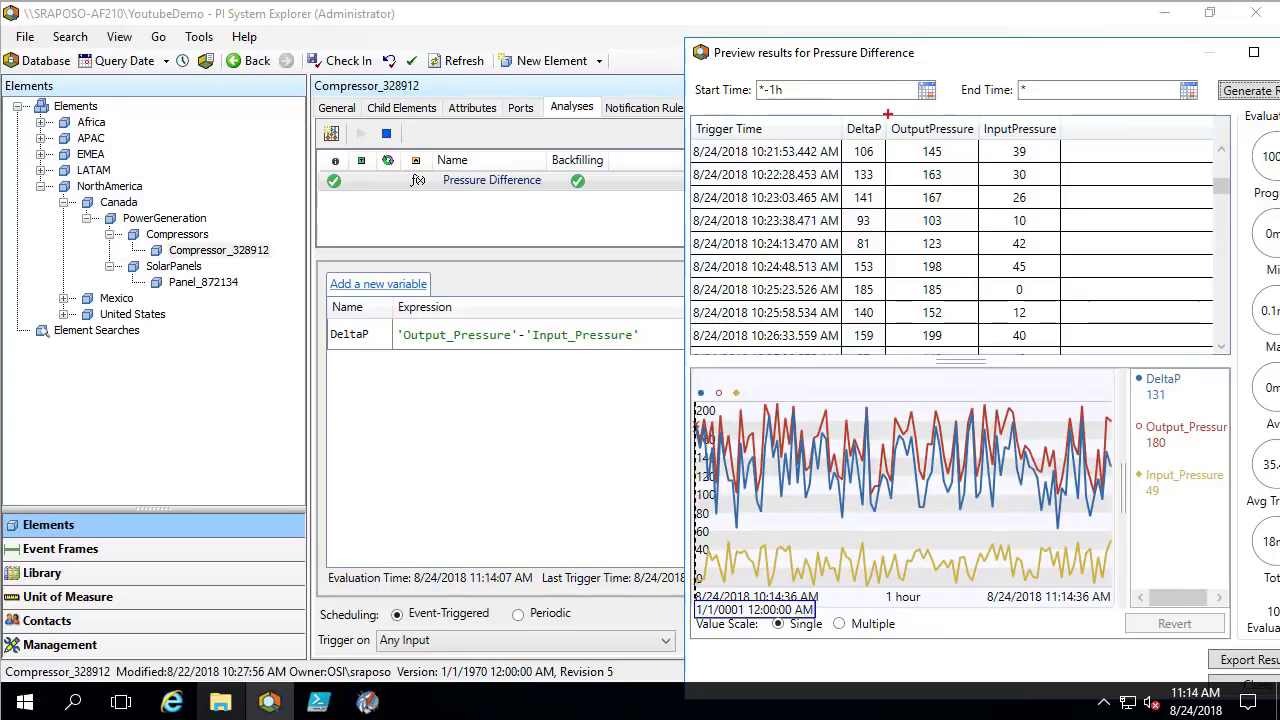
pyautogui.moveTo(886, 114); pyautogui.dragTo(1064, 142)
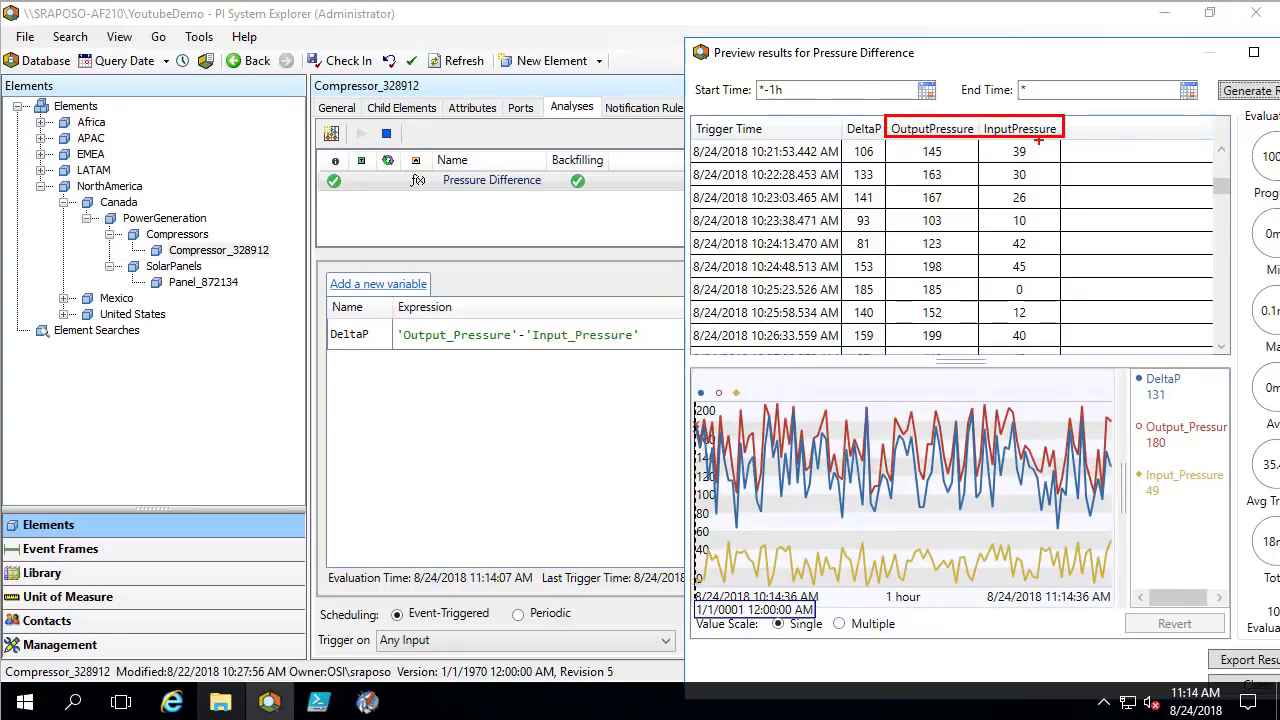
pyautogui.press('Escape')
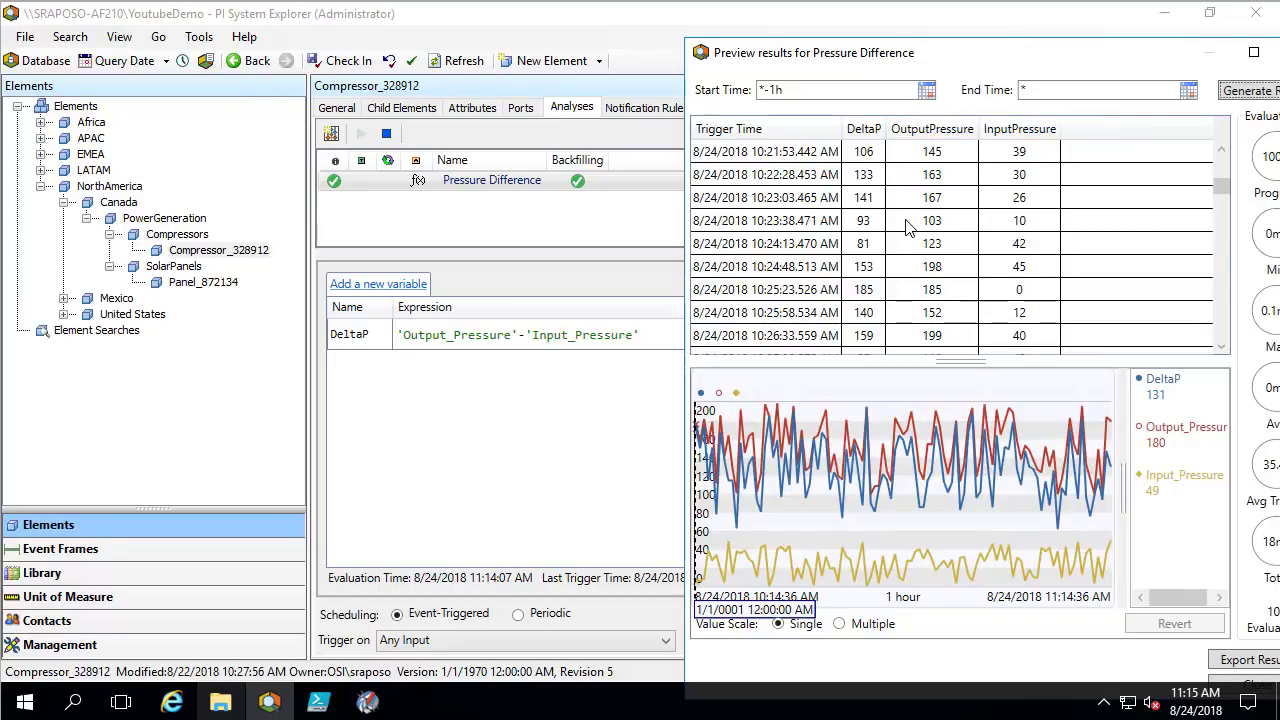
pyautogui.scroll(-11, 935, 222)
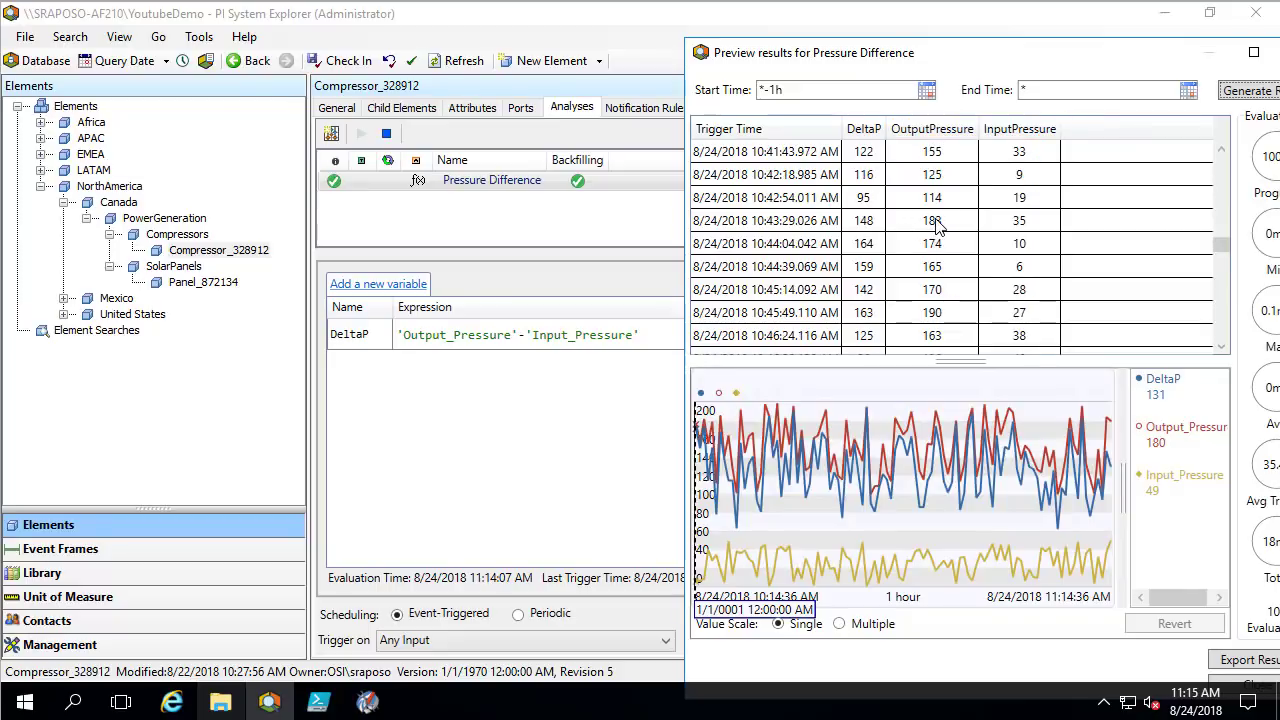
pyautogui.scroll(1, 940, 227)
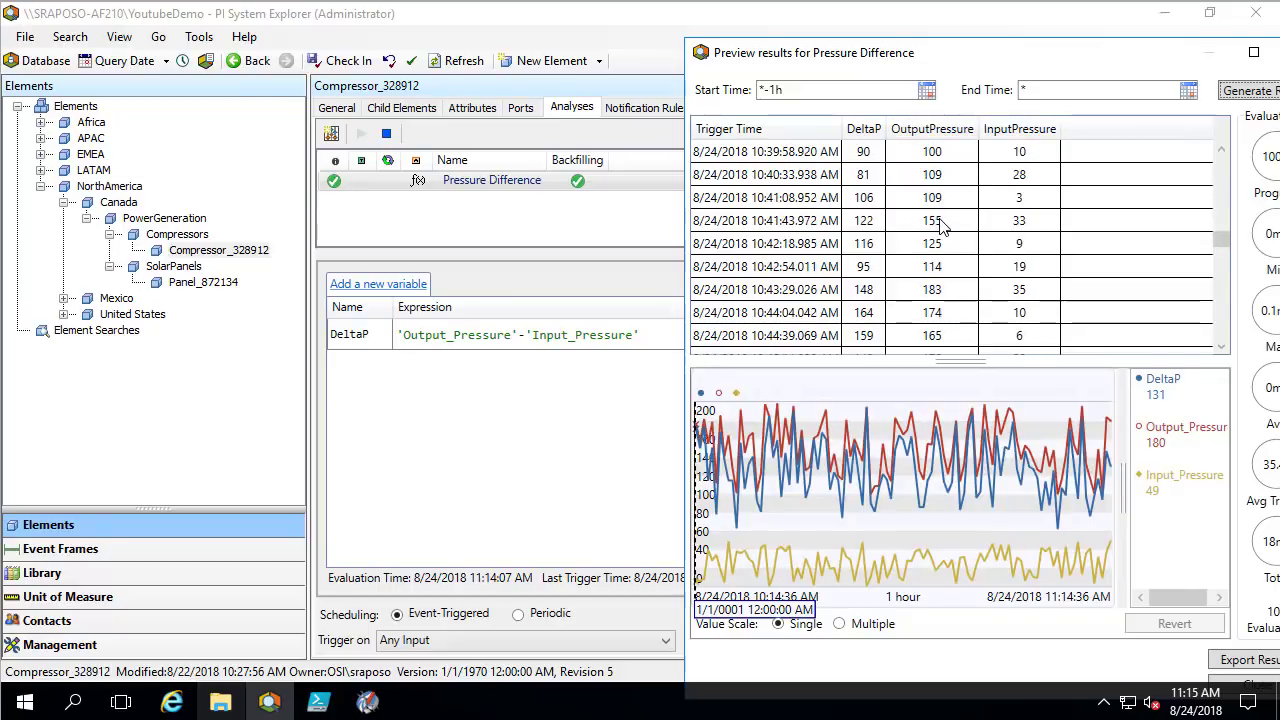
pyautogui.press('Escape')
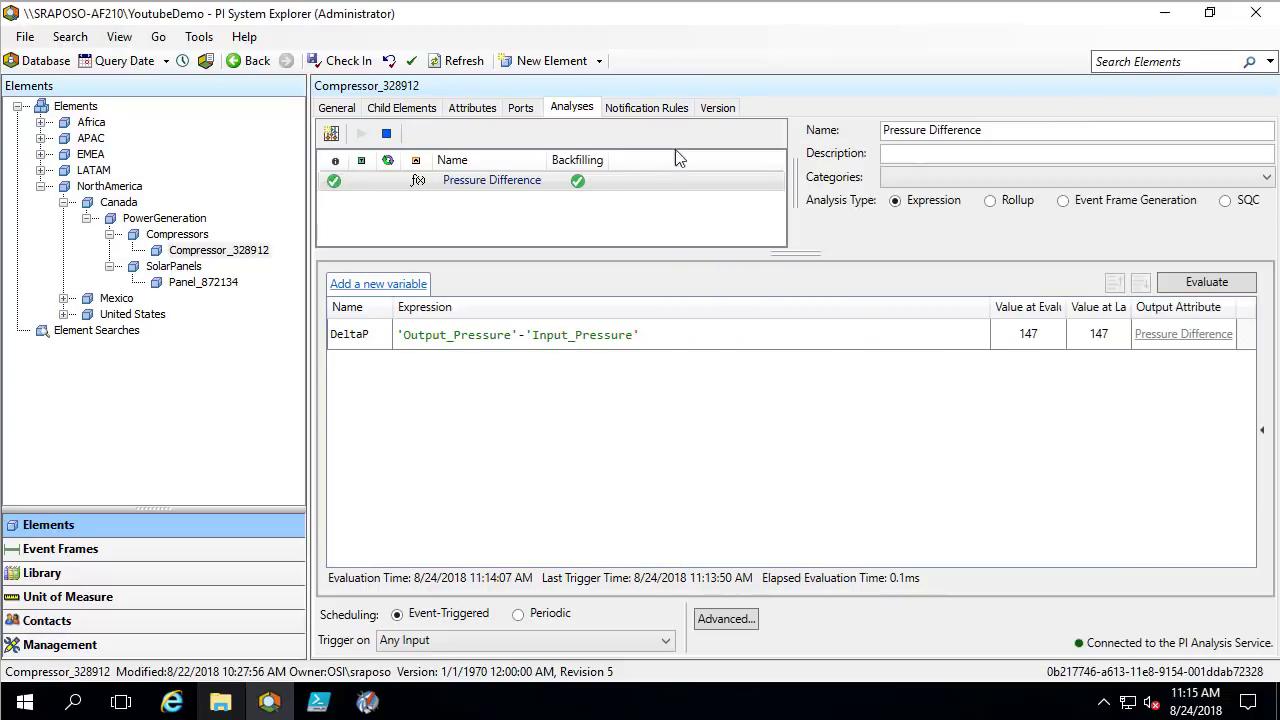
# Recalculate the Pressure Difference analysis from *-1h to *, permanently deleting existing data, and check the backfilling status
pyautogui.click(540, 210)
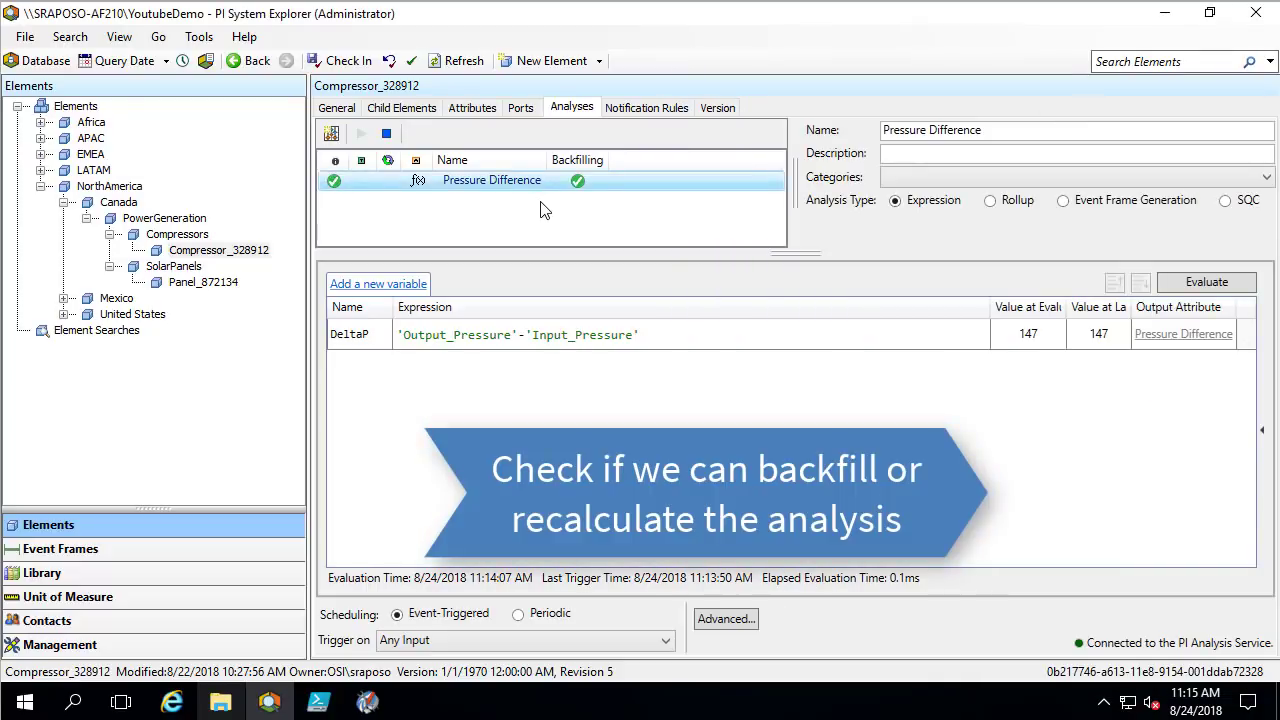
pyautogui.rightClick(519, 187)
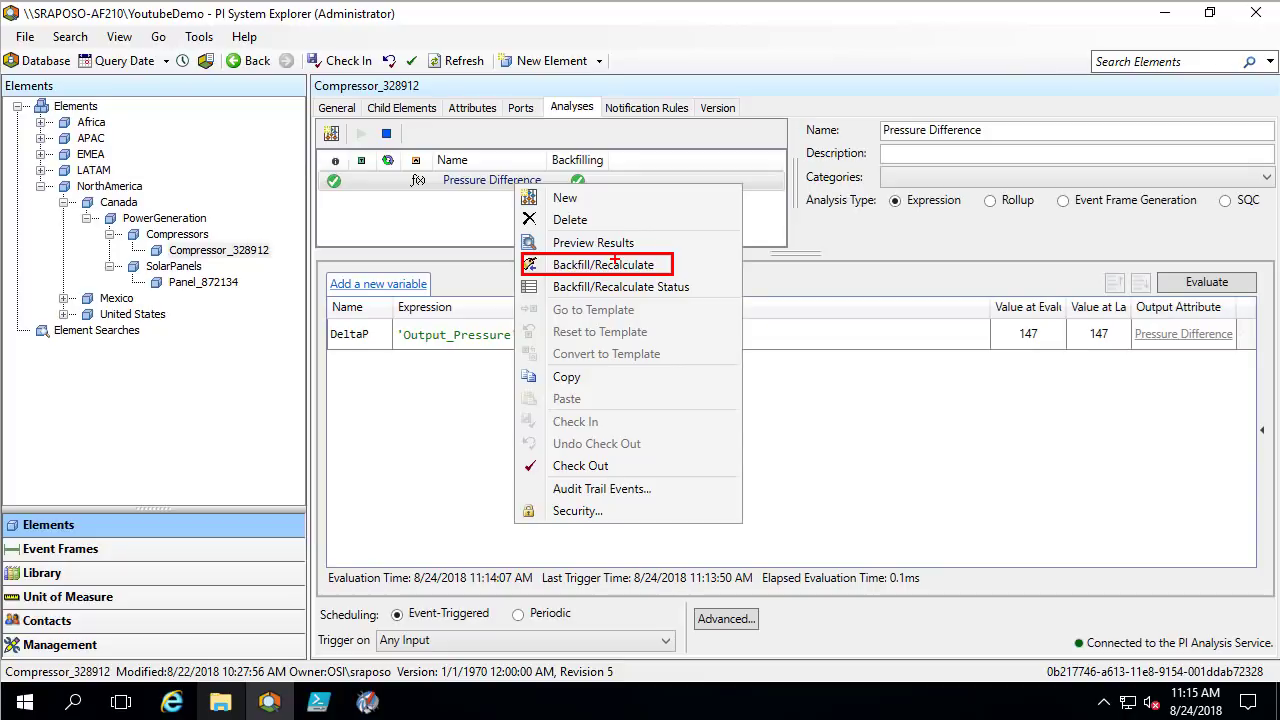
pyautogui.click(614, 262)
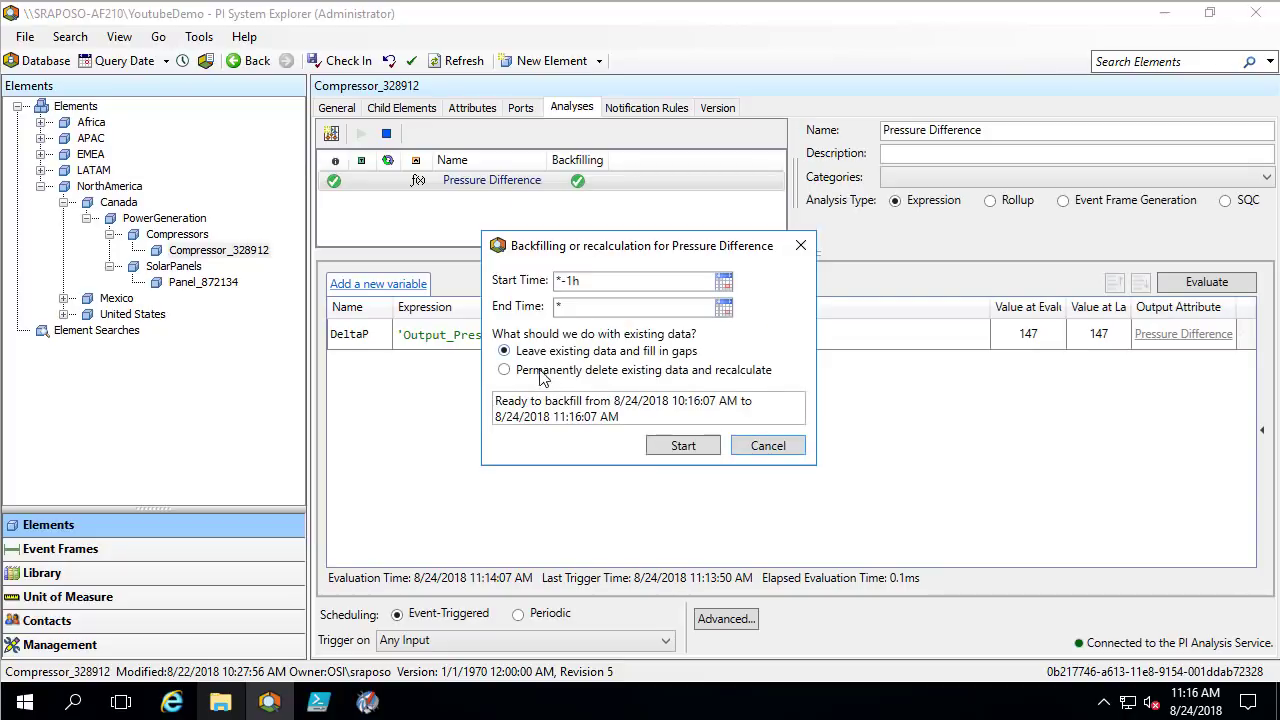
pyautogui.click(506, 370)
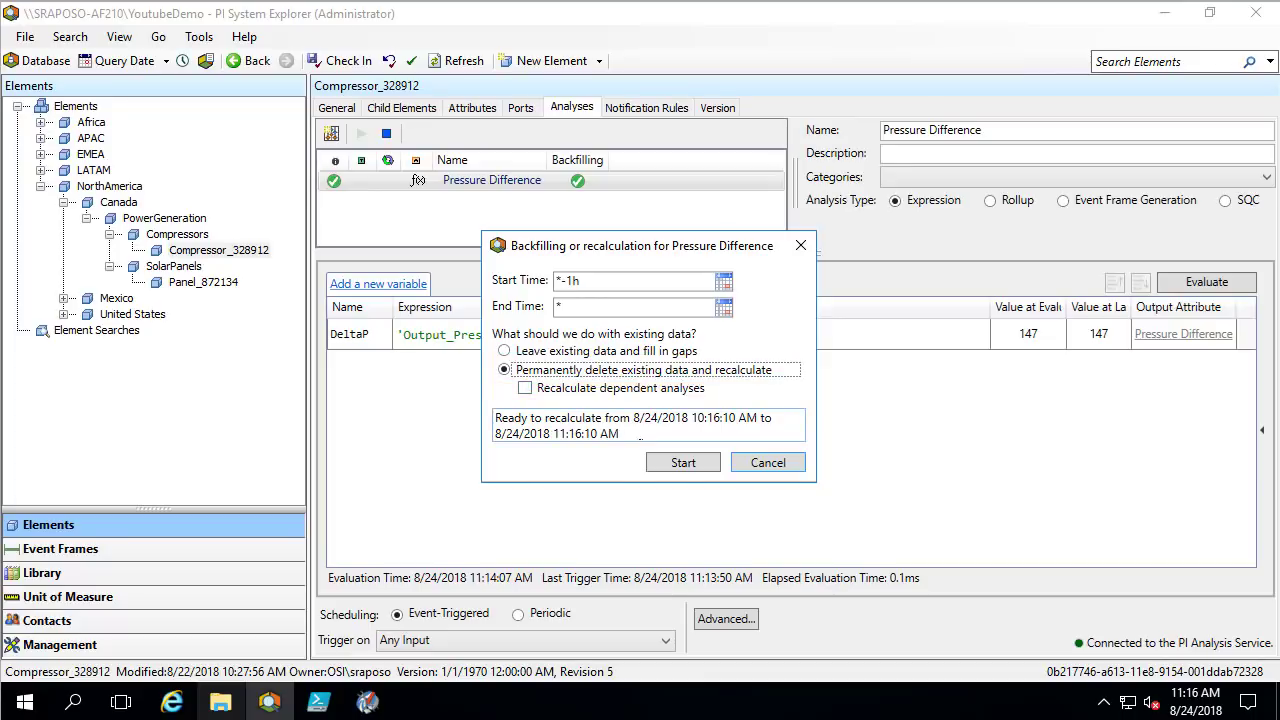
pyautogui.click(686, 462)
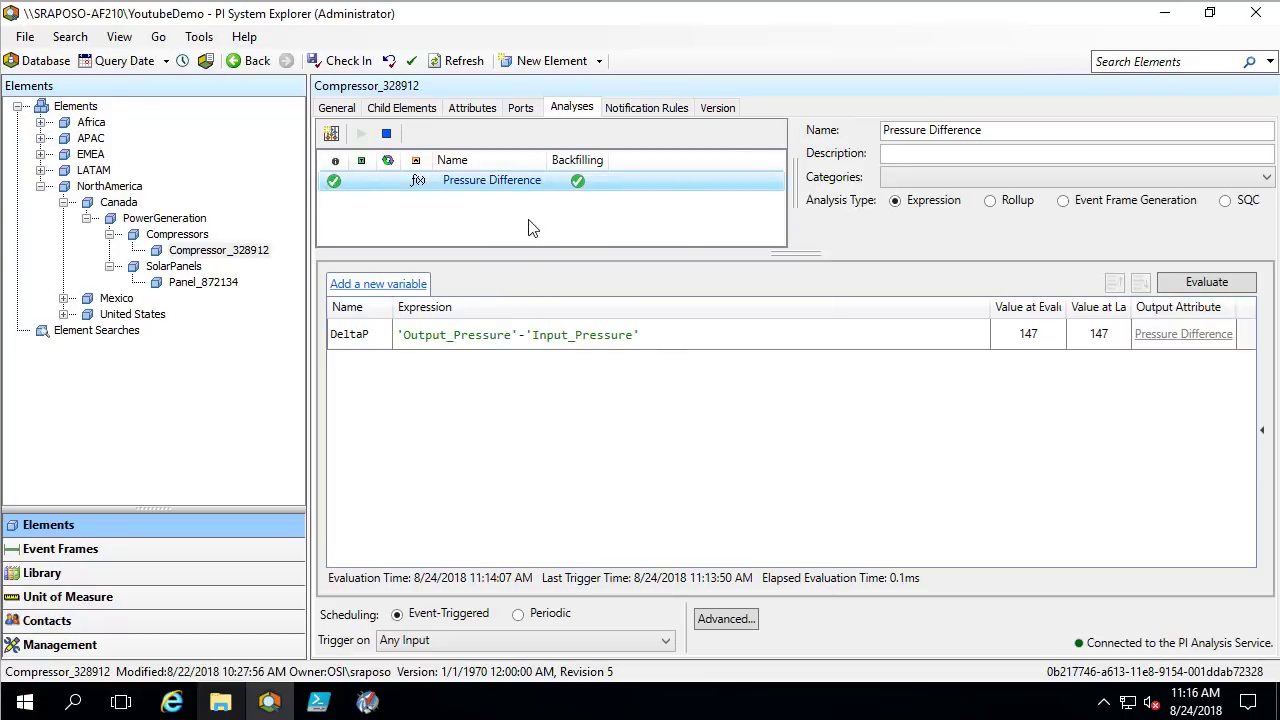
pyautogui.moveTo(581, 197)
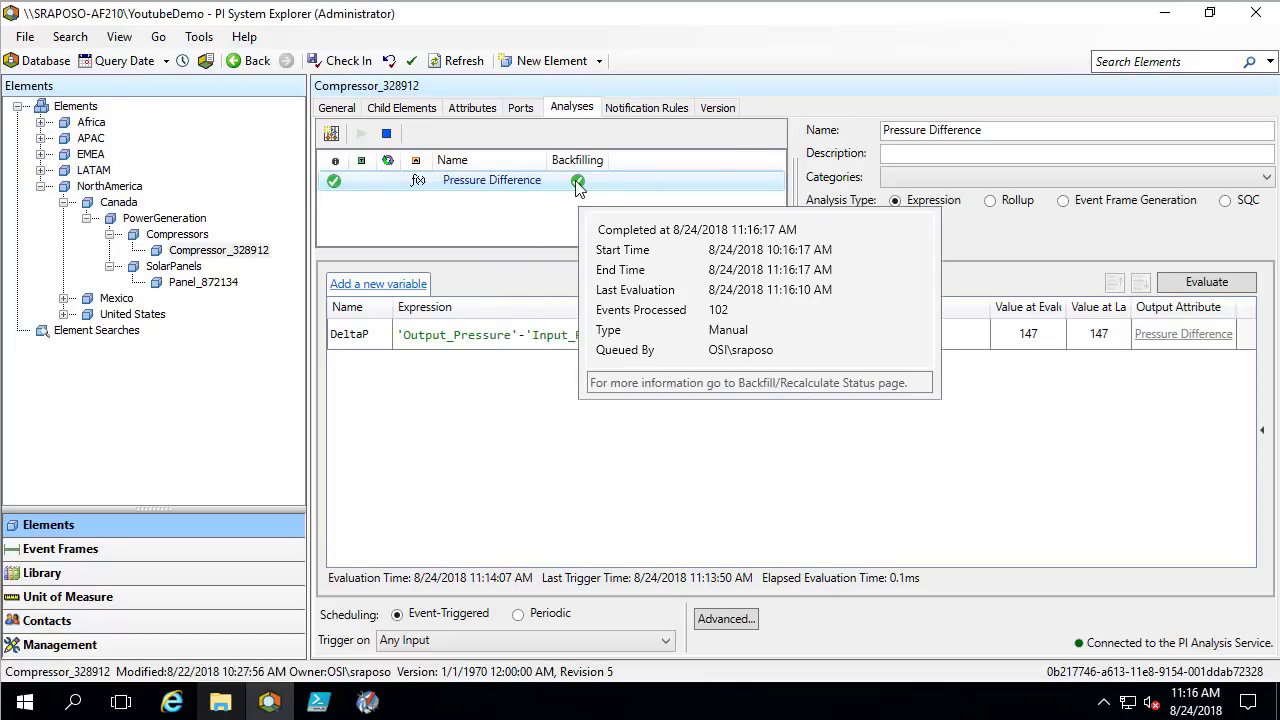
# Return to the compressor's attributes and refresh them repeatedly to check the Pressure Difference value
pyautogui.click(472, 108)
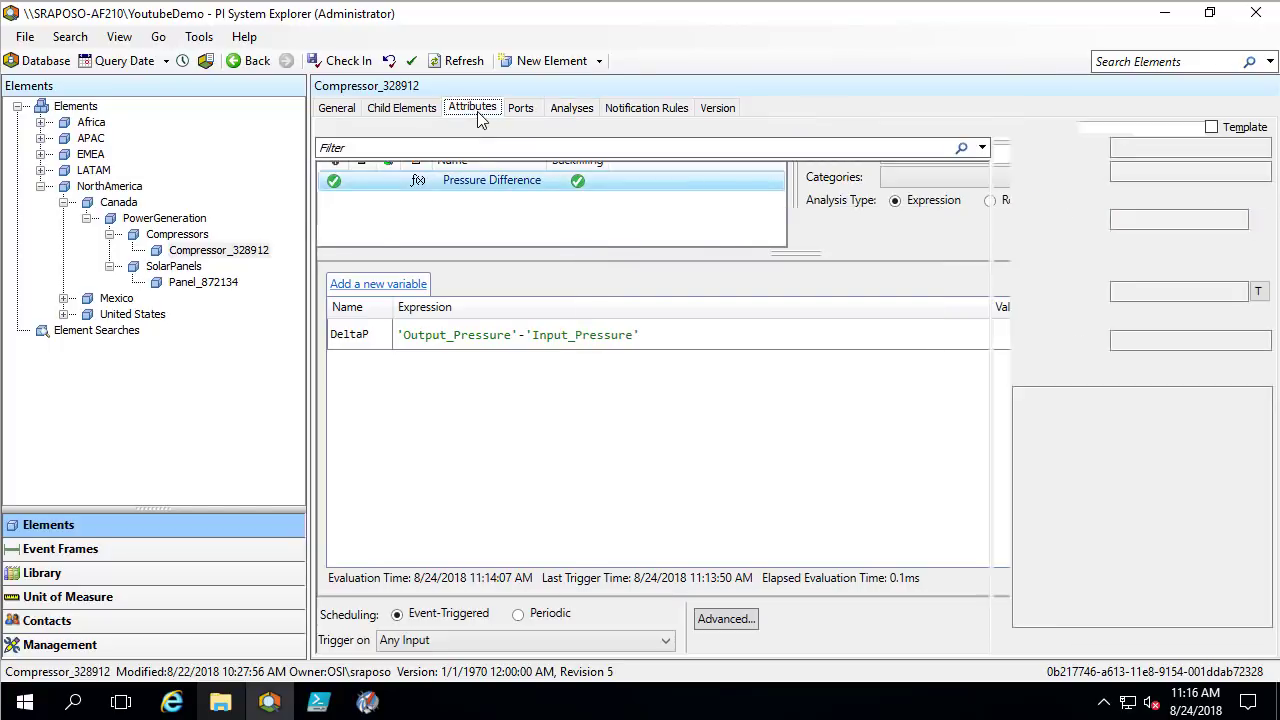
pyautogui.click(462, 61)
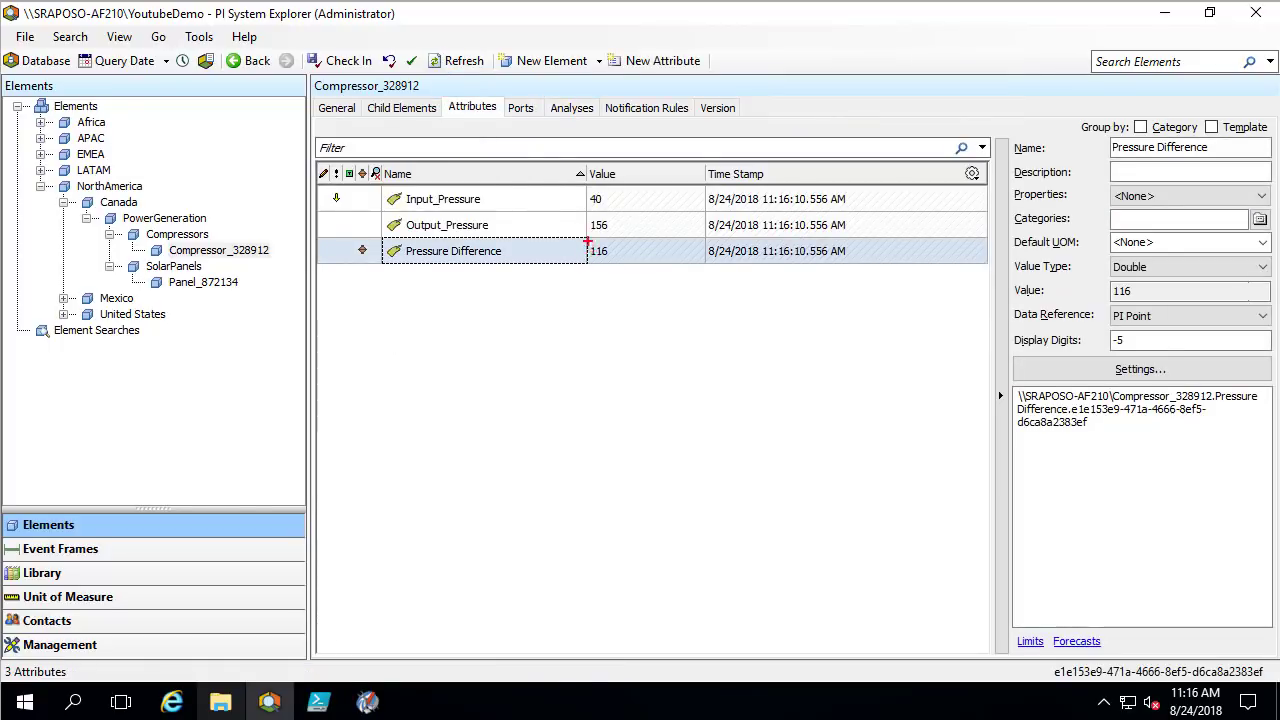
pyautogui.moveTo(577, 235); pyautogui.dragTo(634, 270)
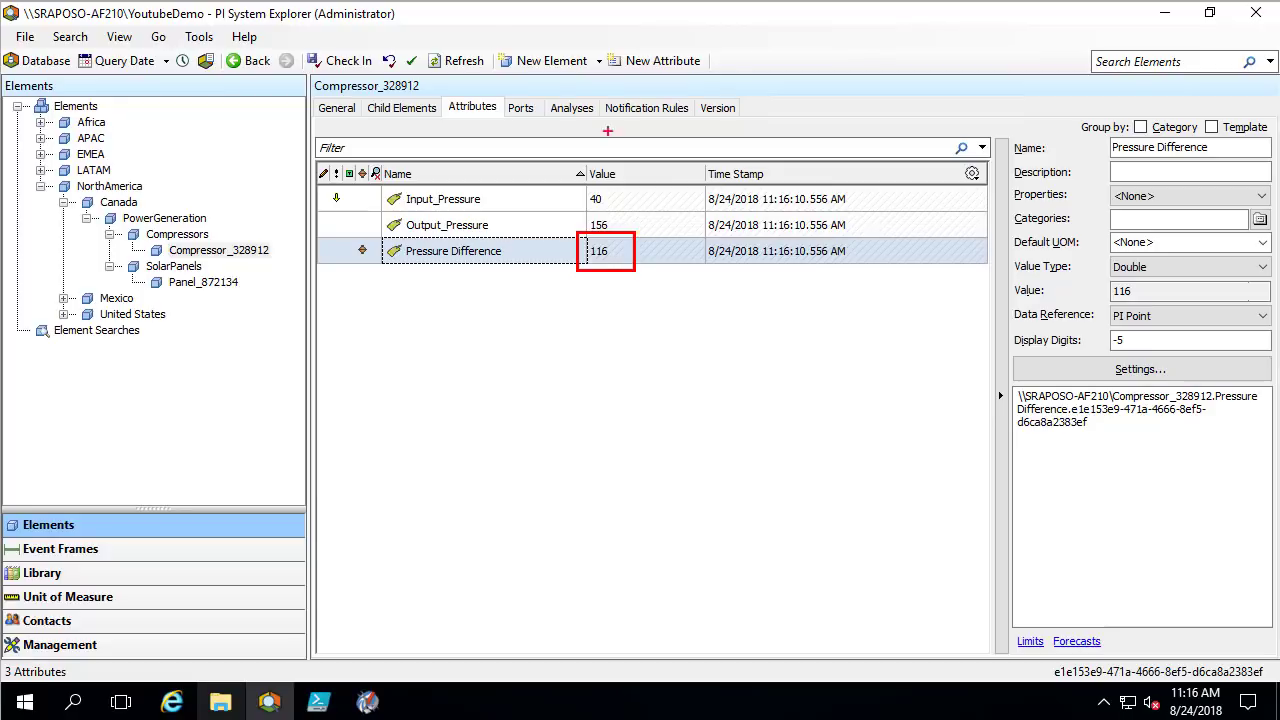
pyautogui.press('Escape')
pyautogui.click(462, 61)
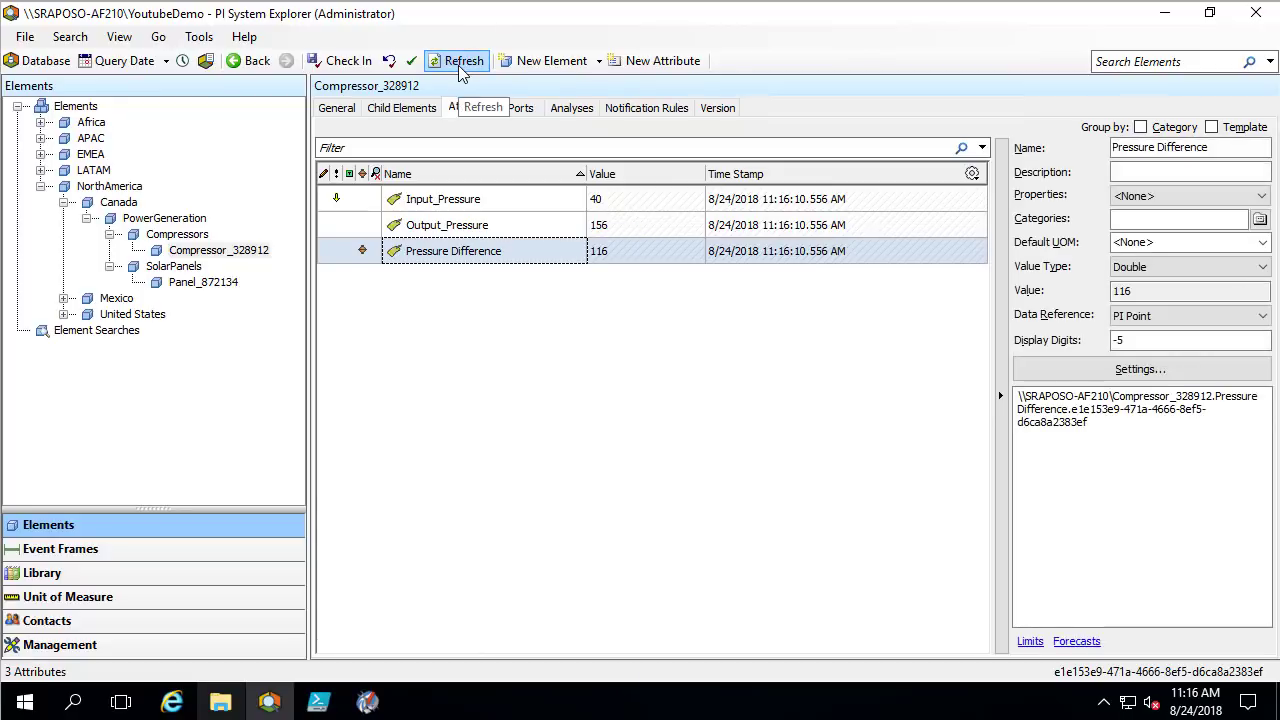
pyautogui.click(478, 62)
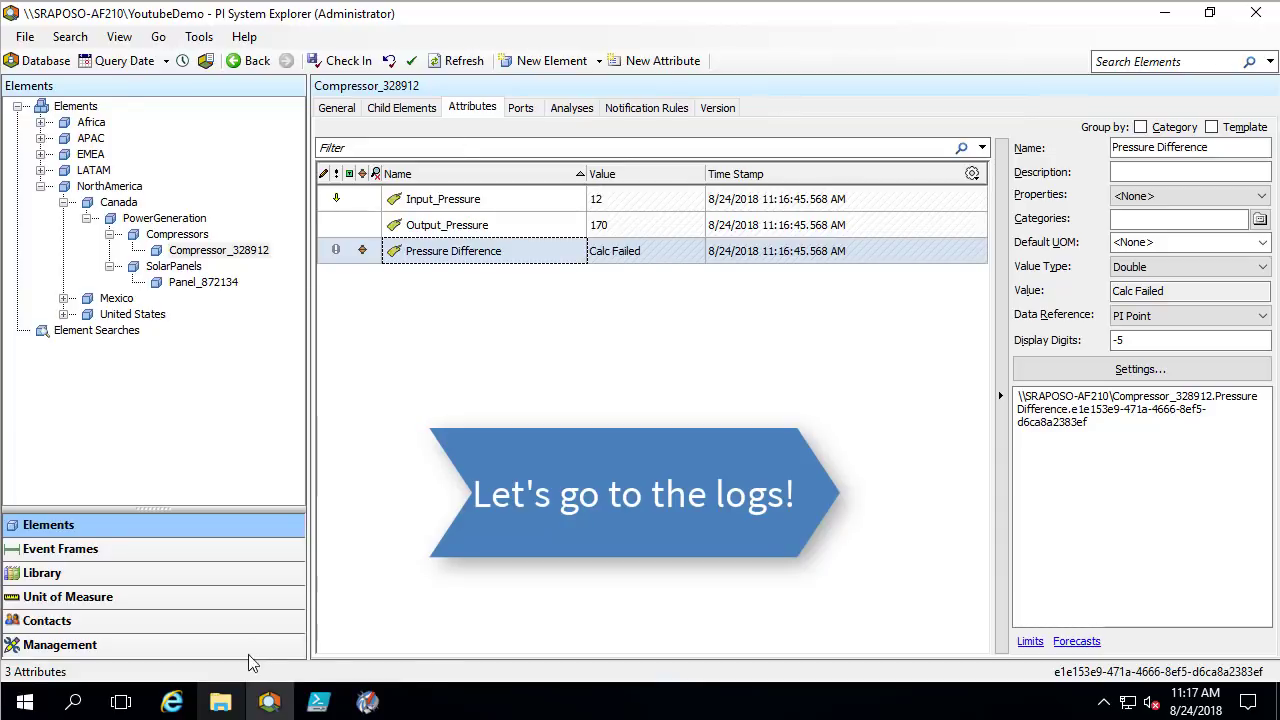
# Switch to File Explorer, go to %PIHOME64% and open the Analytics folder
pyautogui.click(224, 702)
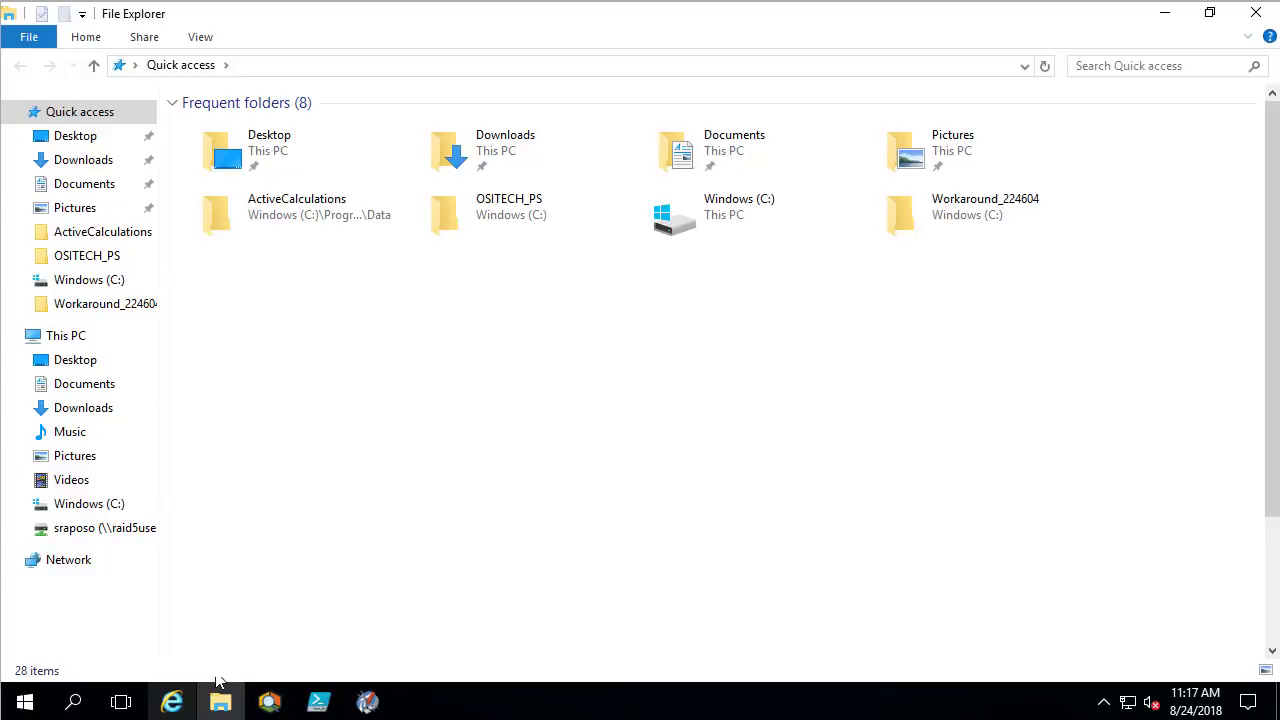
pyautogui.click(324, 67)
pyautogui.write('%')
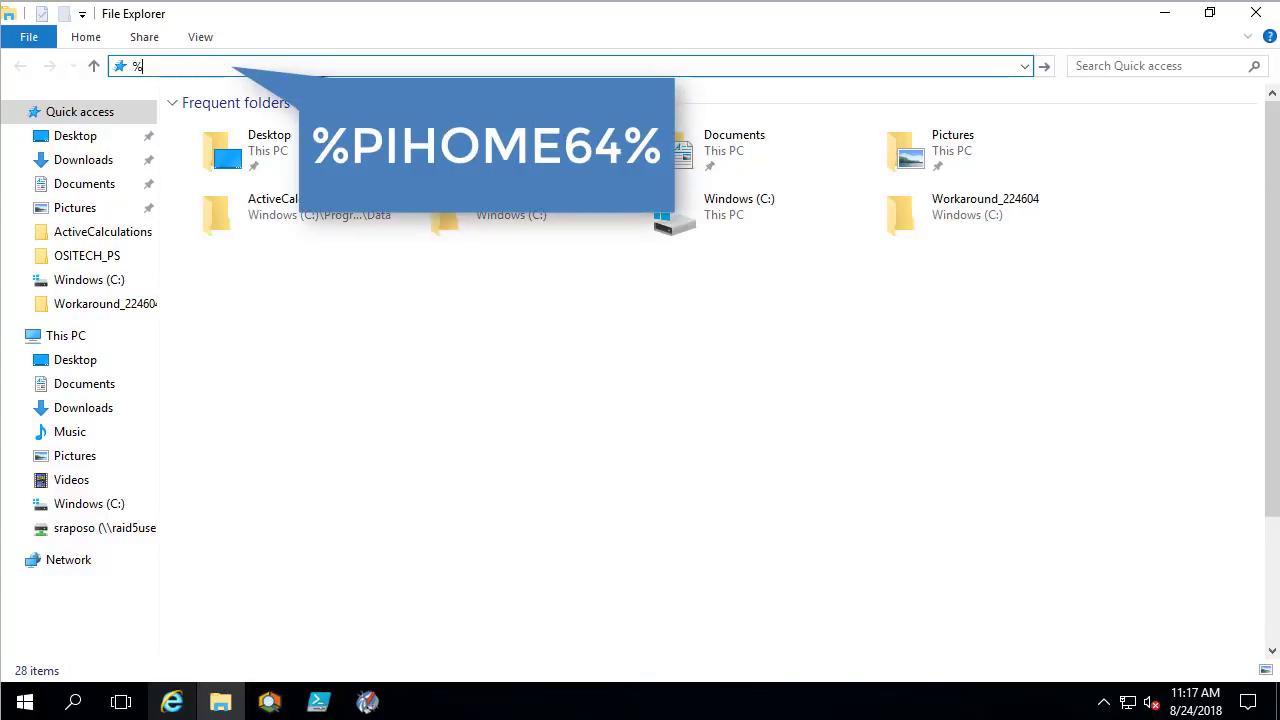
pyautogui.write('PIHOME64%')
pyautogui.hotkey('ctrl', 'a')
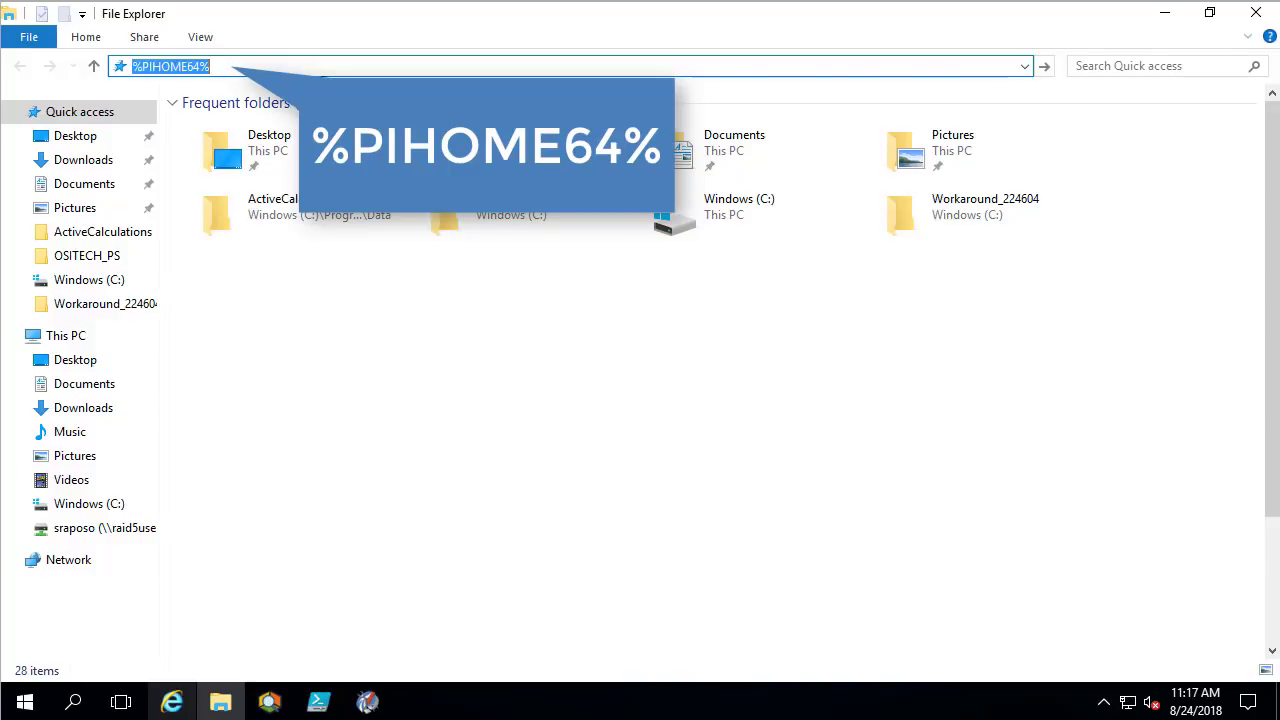
pyautogui.press('Return')
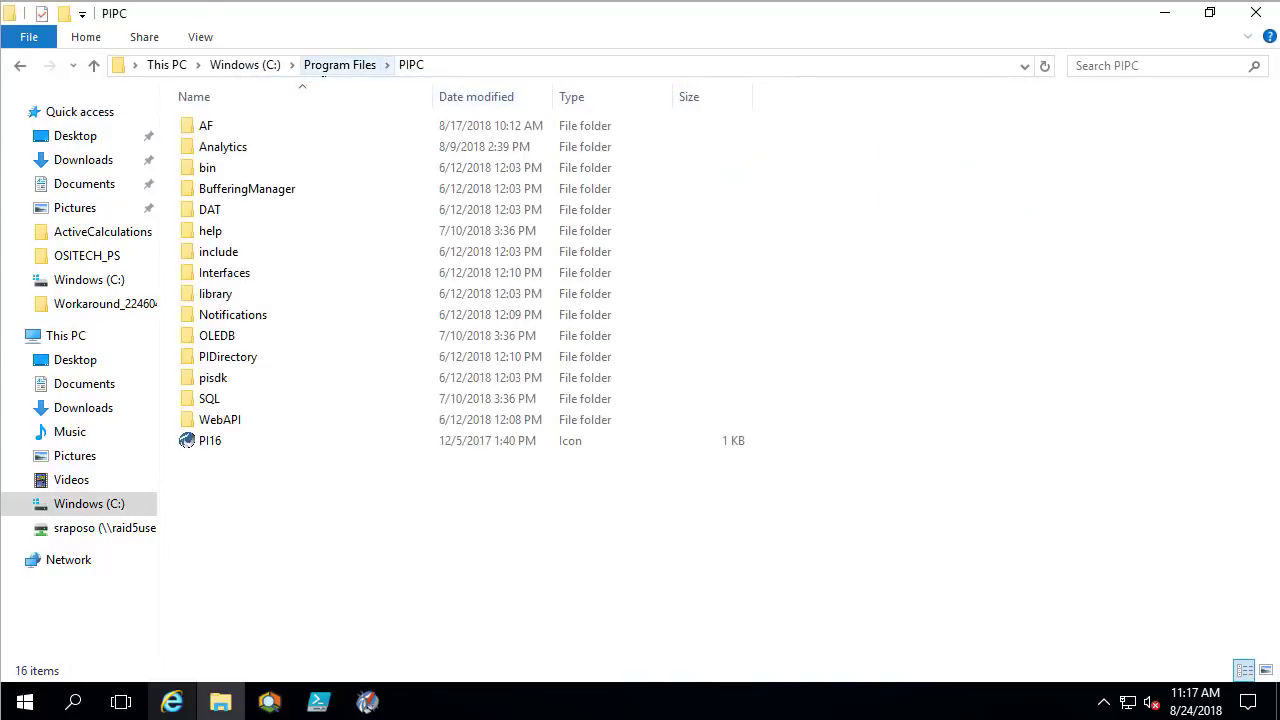
pyautogui.click(266, 151)
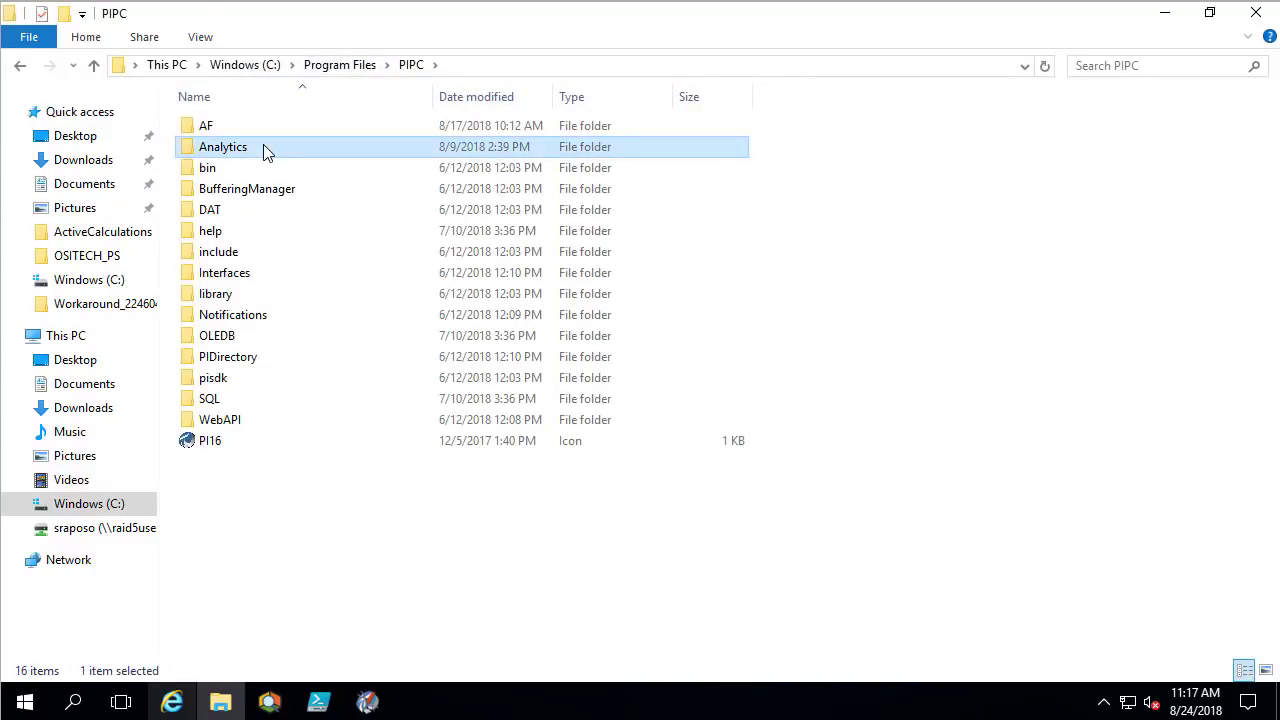
pyautogui.doubleClick(266, 150)
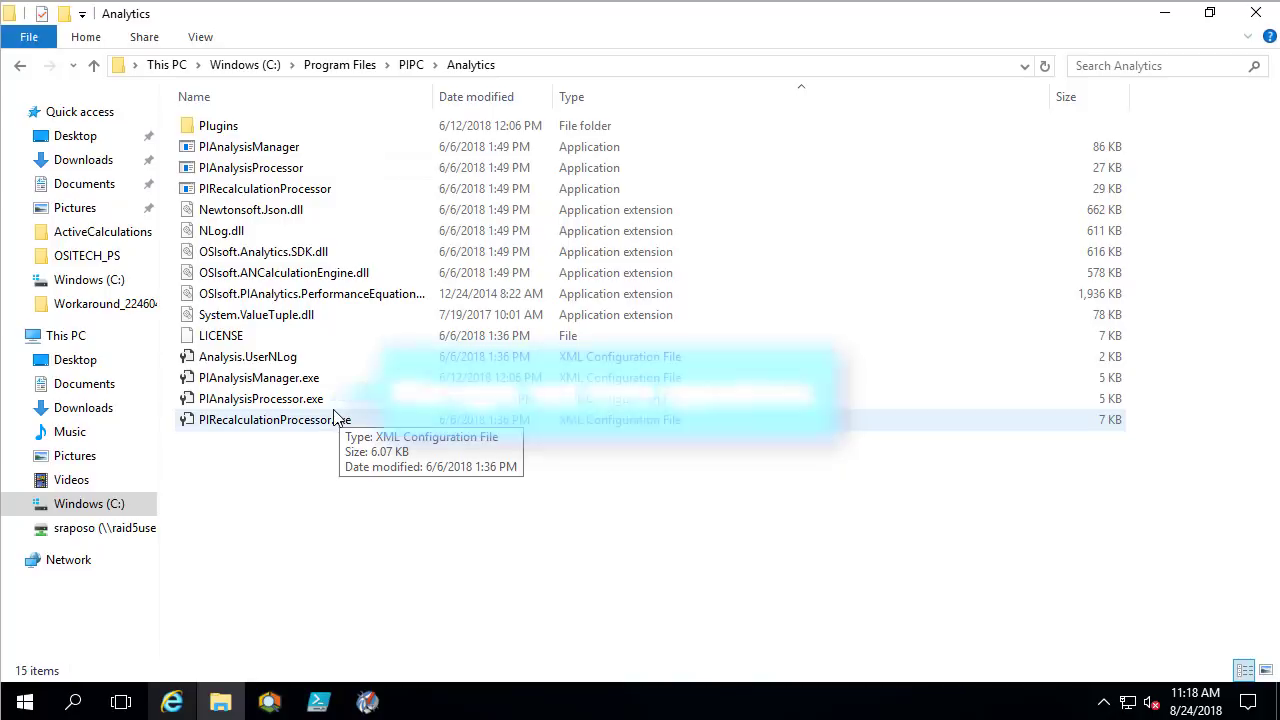
# Open the PIAnalysisProcessor.exe configuration file in Notepad++ and locate the logger rules
pyautogui.click(243, 401)
pyautogui.rightClick(243, 401)
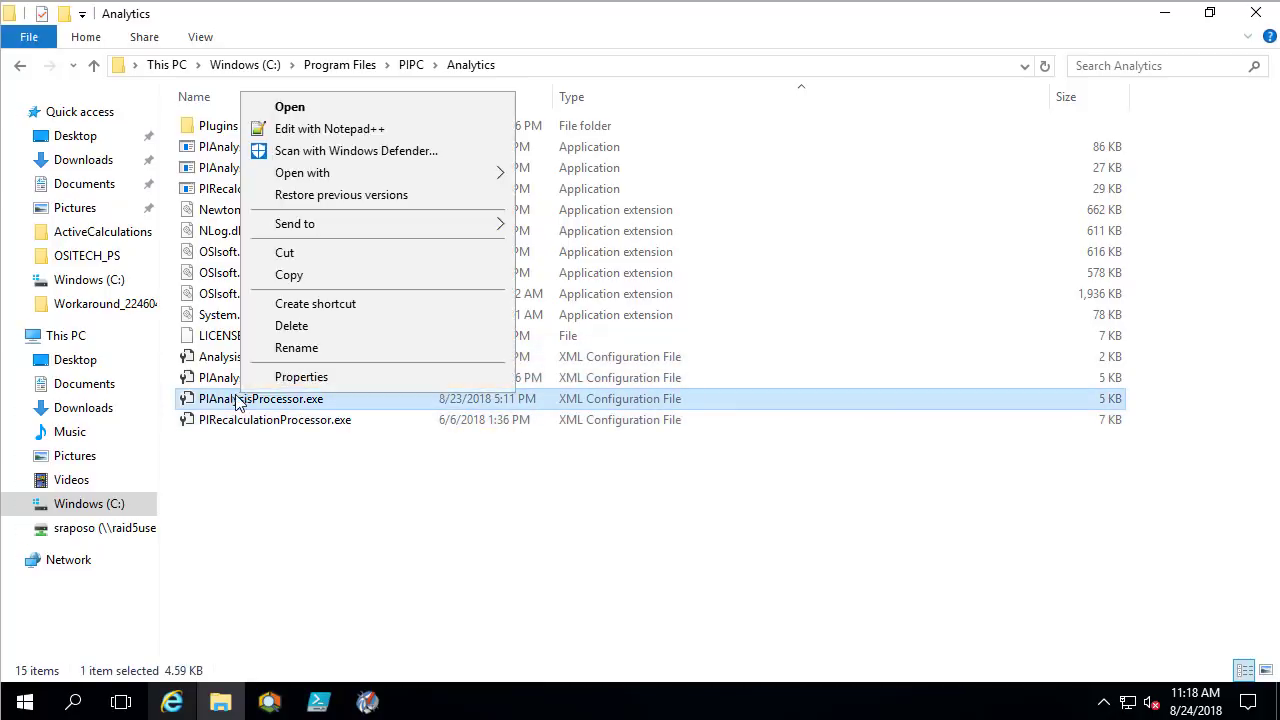
pyautogui.click(305, 133)
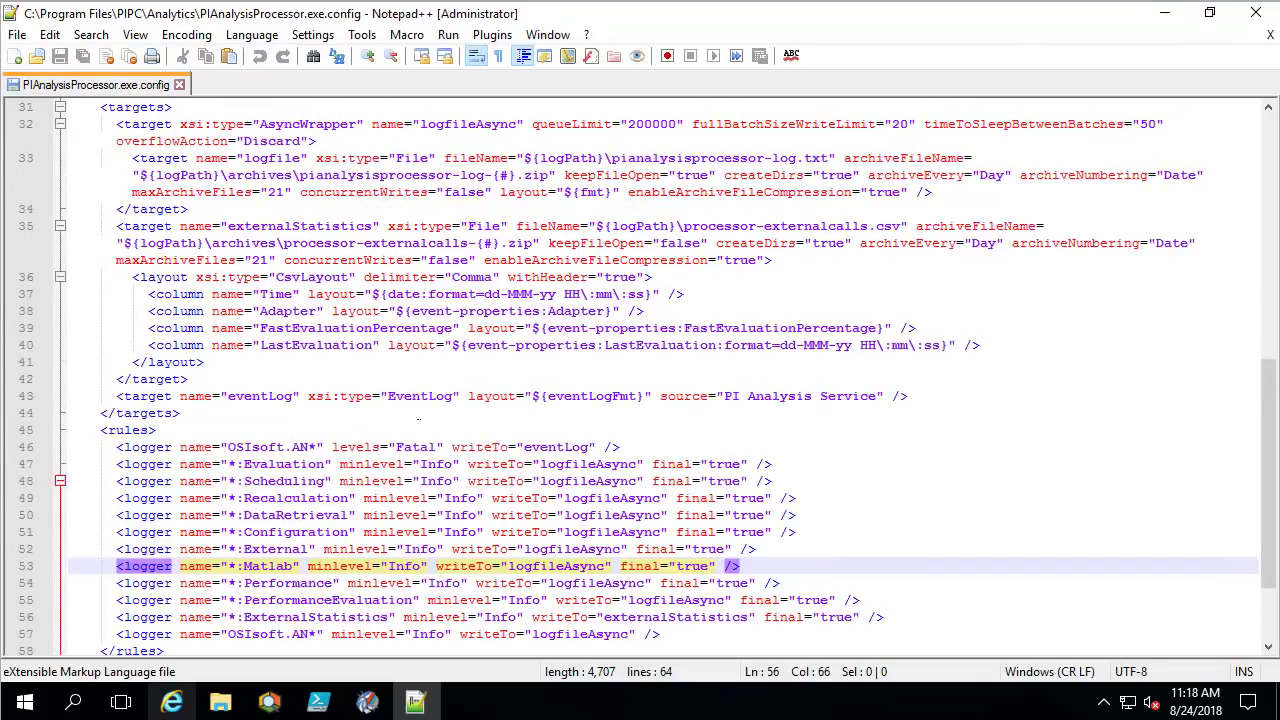
pyautogui.scroll(-2, 263, 396)
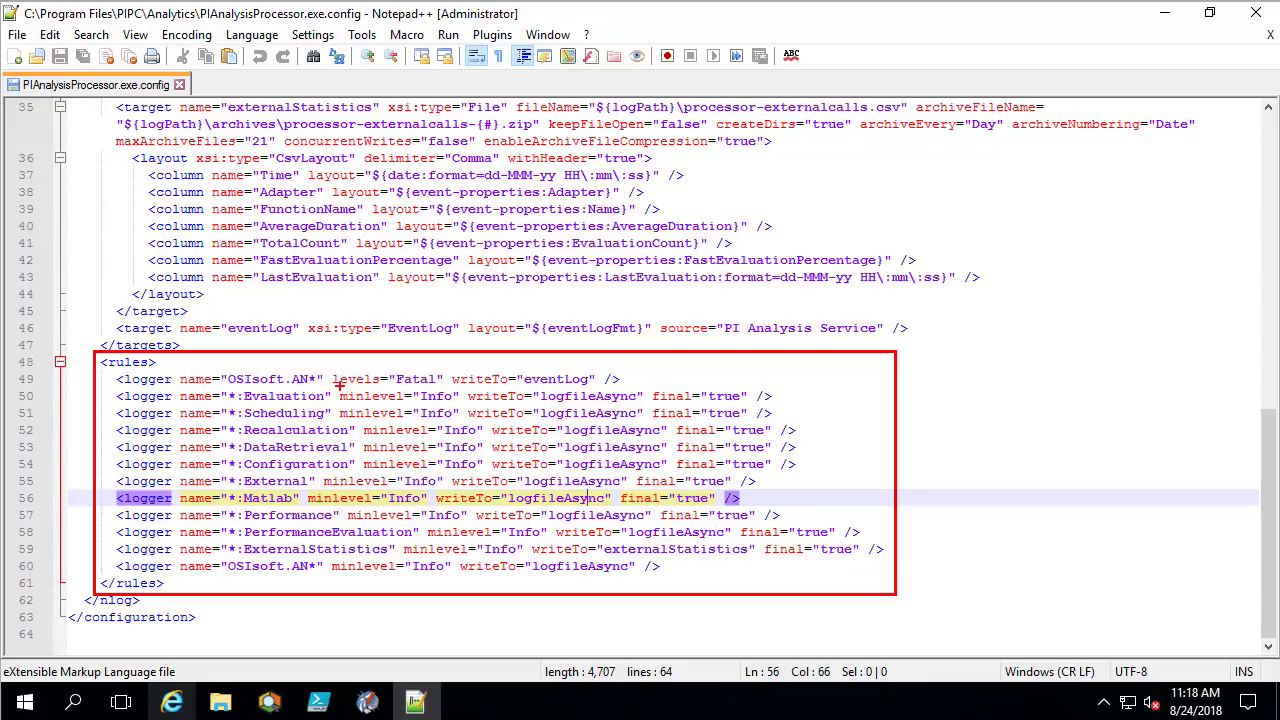
pyautogui.moveTo(338, 384)
pyautogui.mouseDown()
pyautogui.moveTo(368, 400)
pyautogui.moveTo(461, 404)
pyautogui.mouseUp()
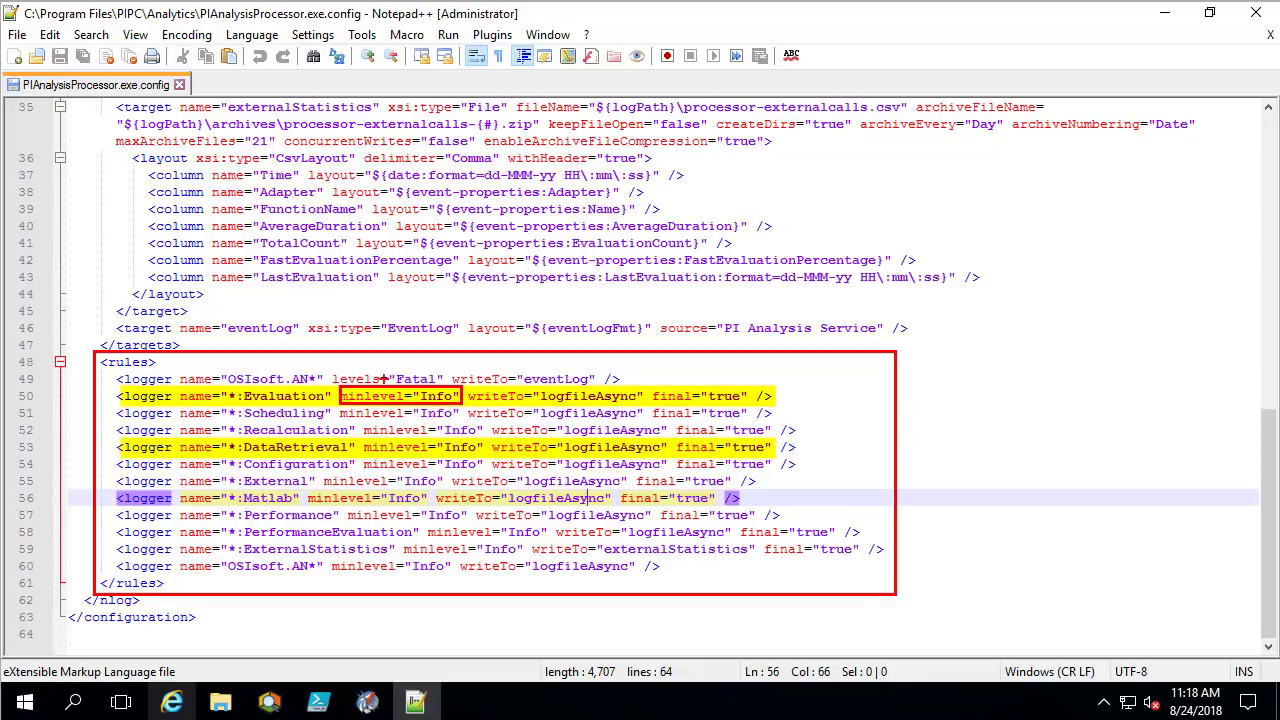
pyautogui.press('Escape')
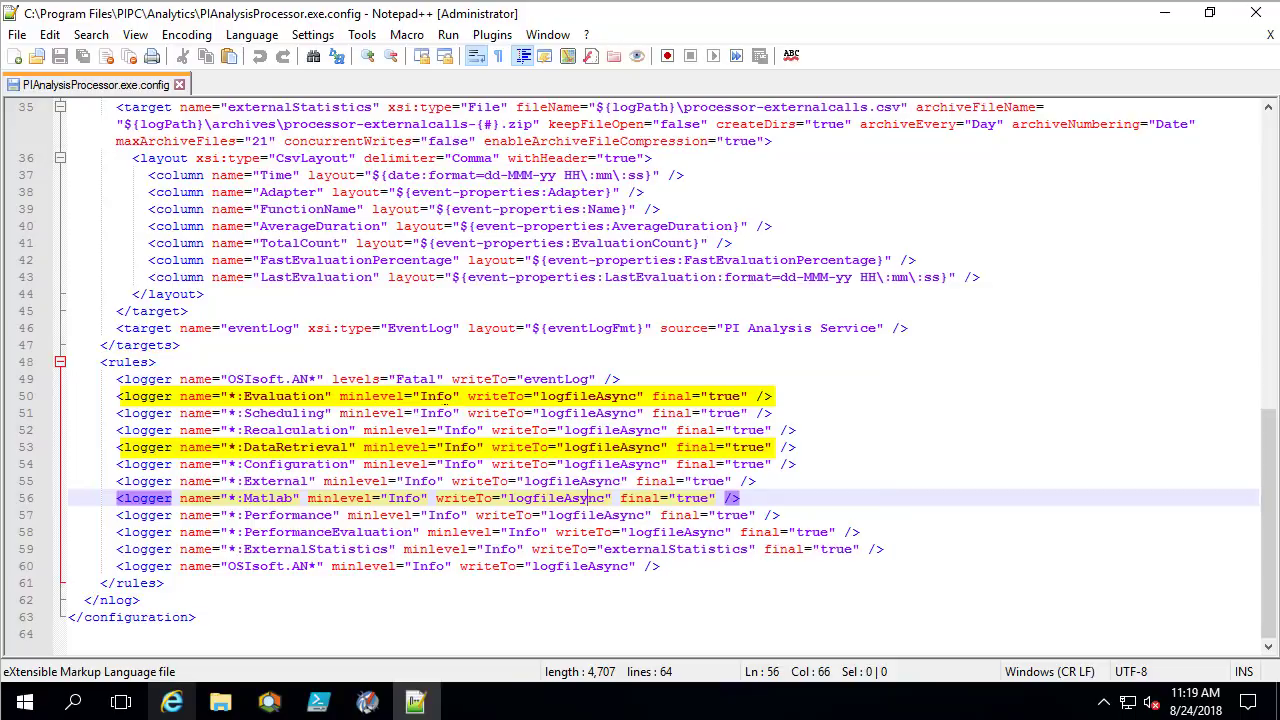
# Set the minlevel of the Evaluation logger rule to Trace
pyautogui.doubleClick(436, 396)
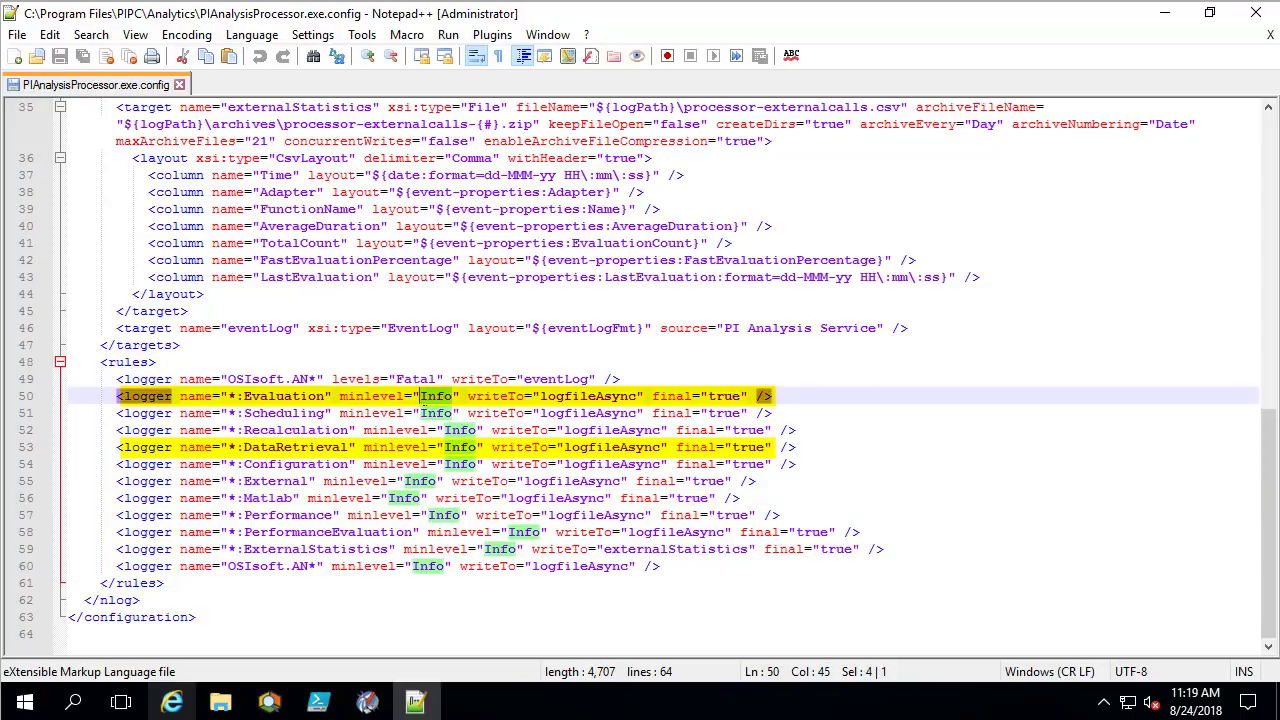
pyautogui.write('Tra')
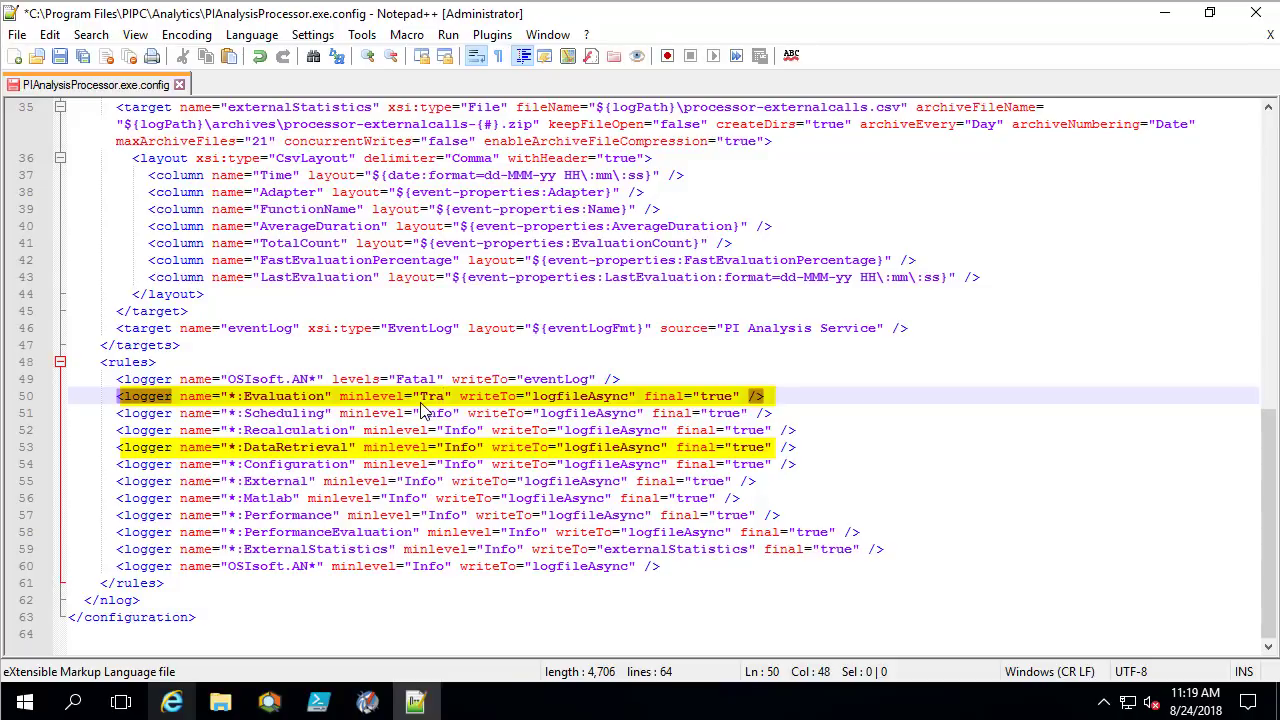
pyautogui.write('ce')
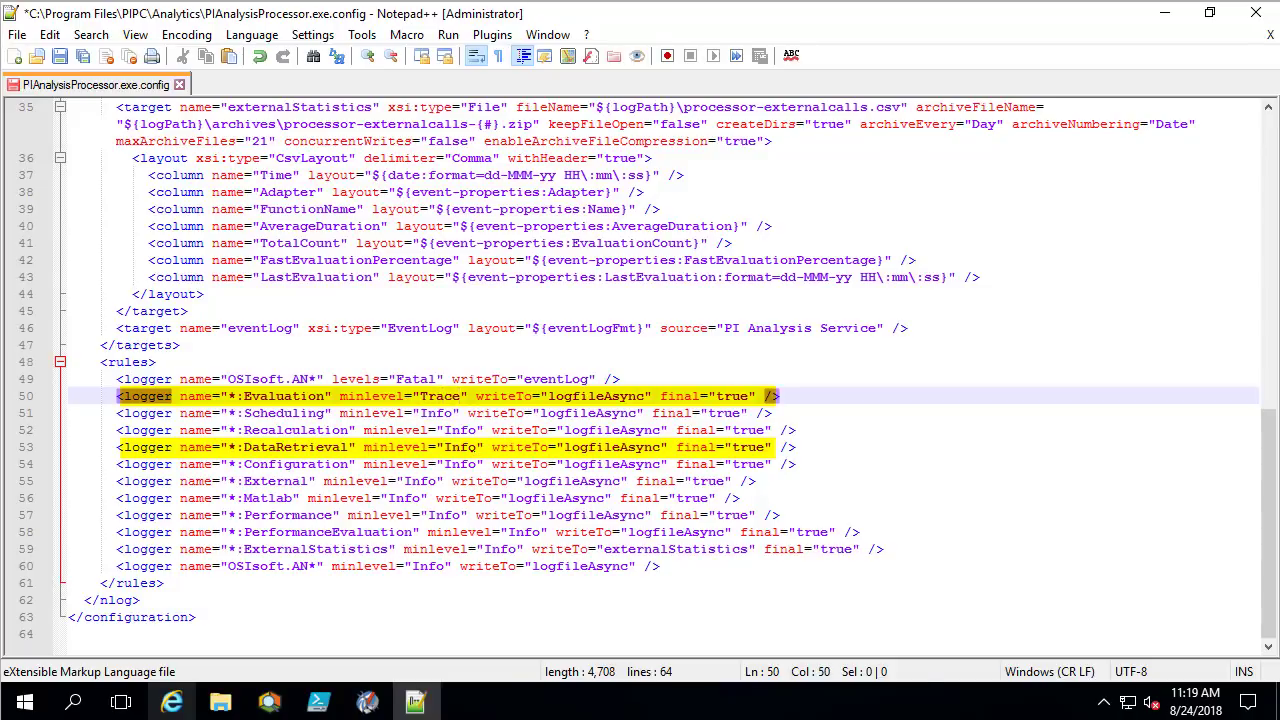
# Set the minlevel of the DataRetrieval logger rule to Trace and save the configuration file
pyautogui.doubleClick(474, 447)
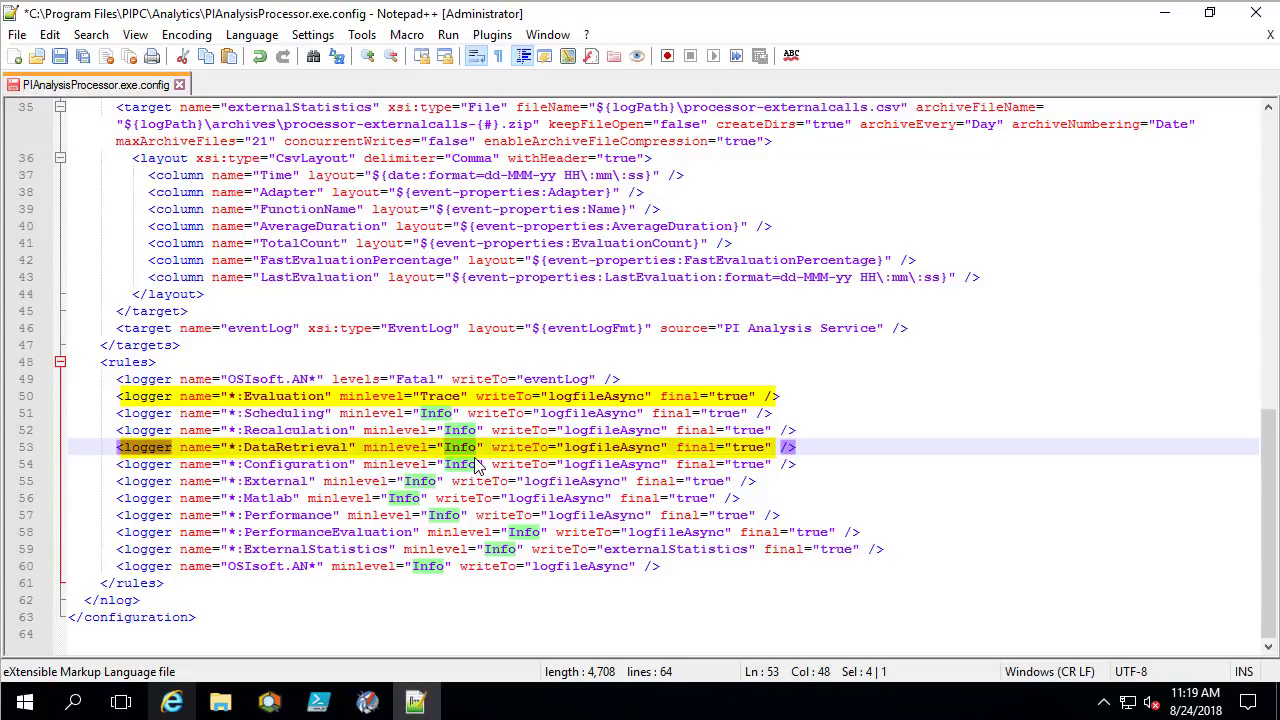
pyautogui.write('T')
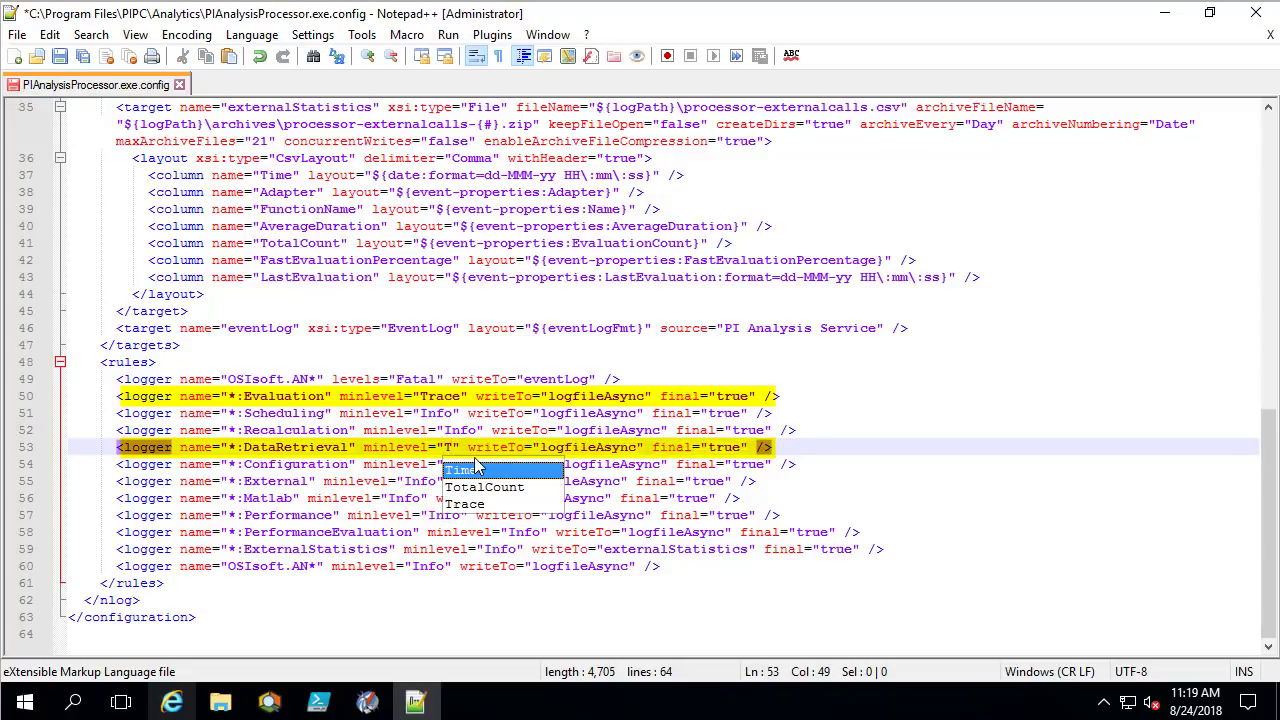
pyautogui.write('ra')
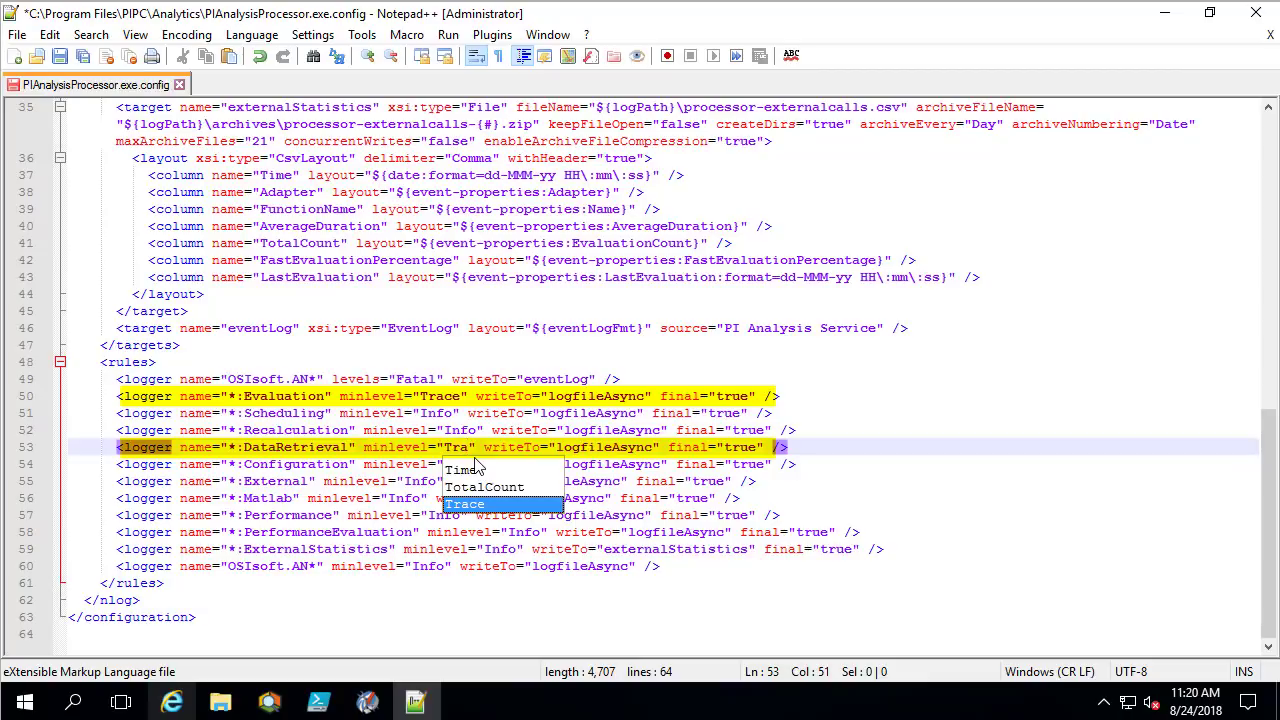
pyautogui.write('ce')
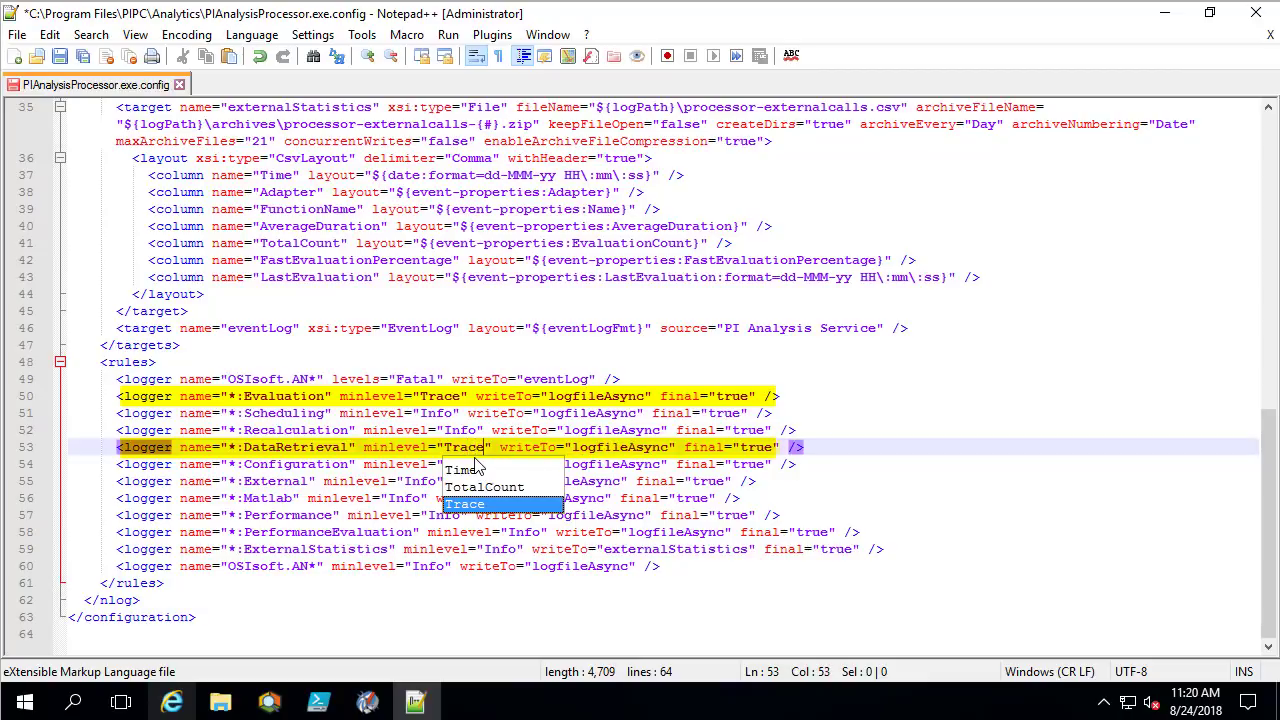
pyautogui.click(776, 378)
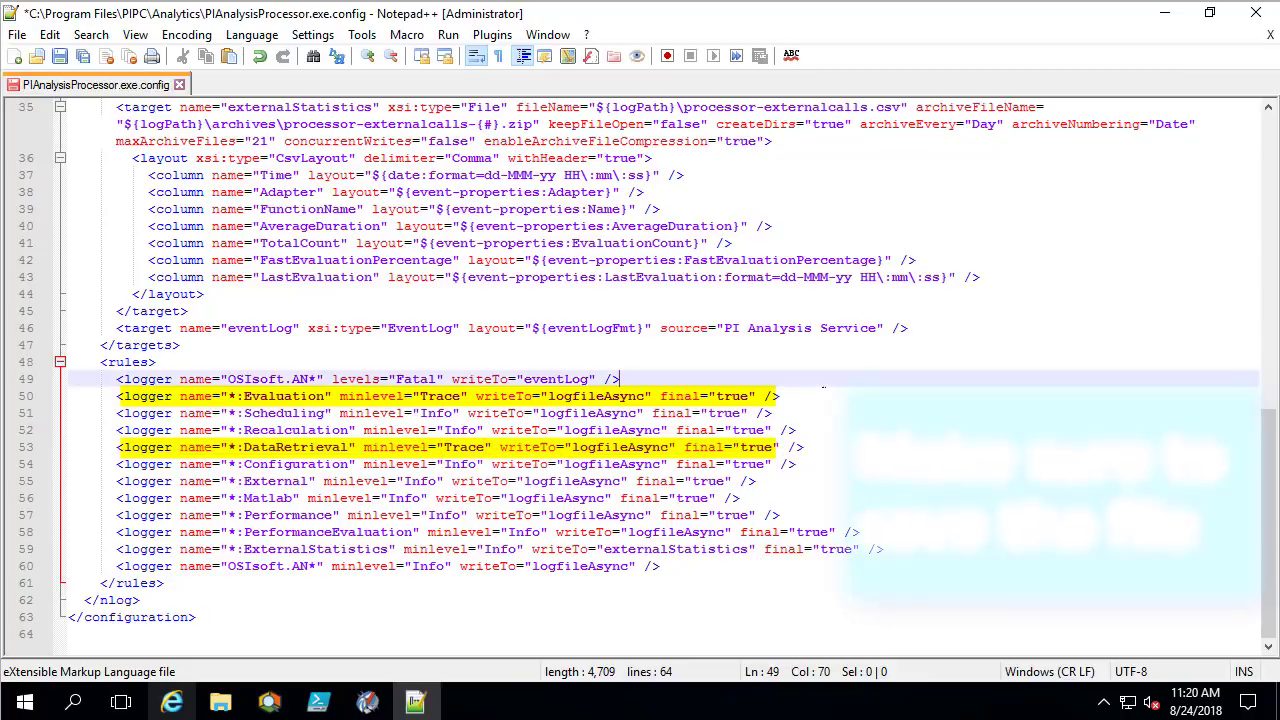
pyautogui.hotkey('ctrl', 's')
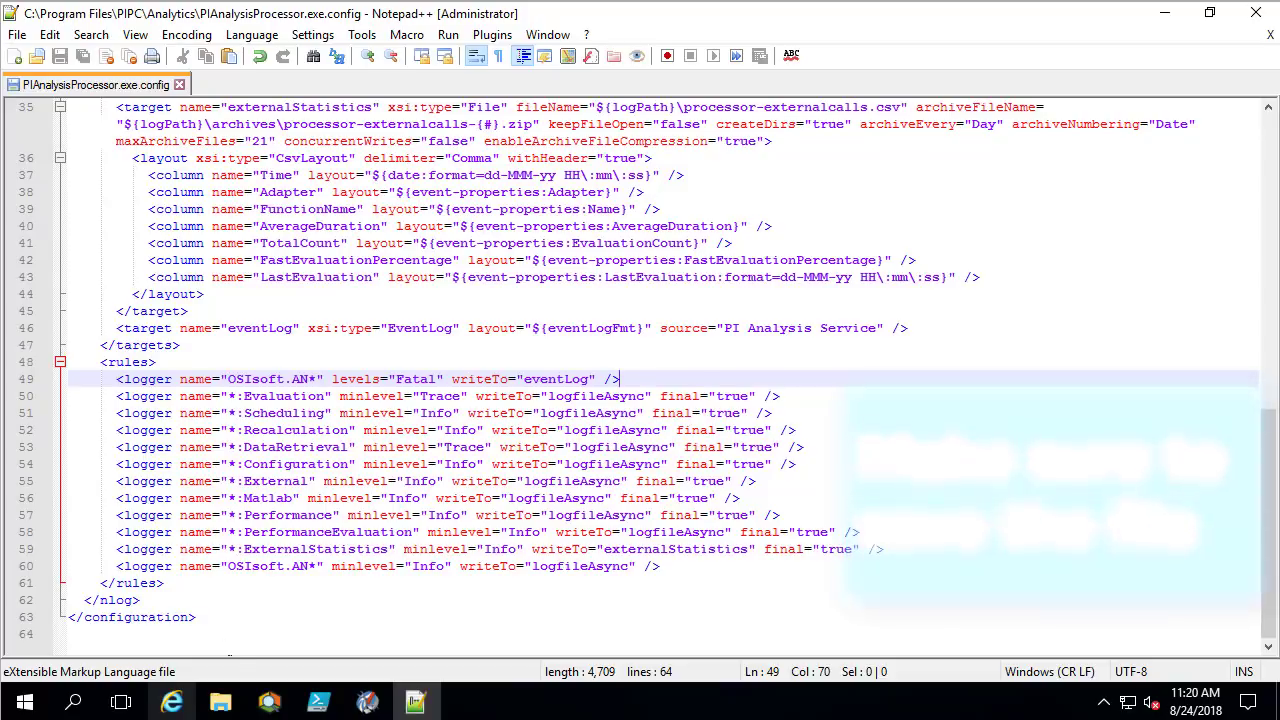
# Switch to PI System Explorer and refresh the compressor's attributes to check the Pressure Difference value
pyautogui.click(270, 703)
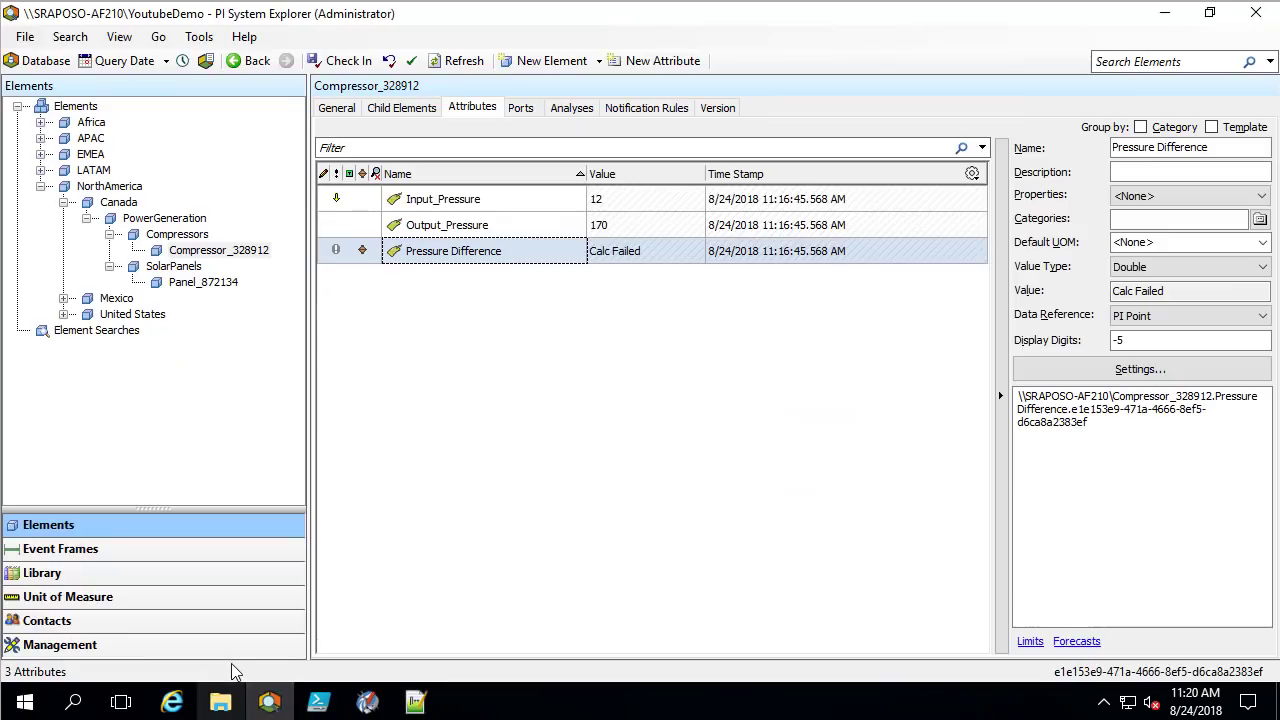
pyautogui.click(460, 61)
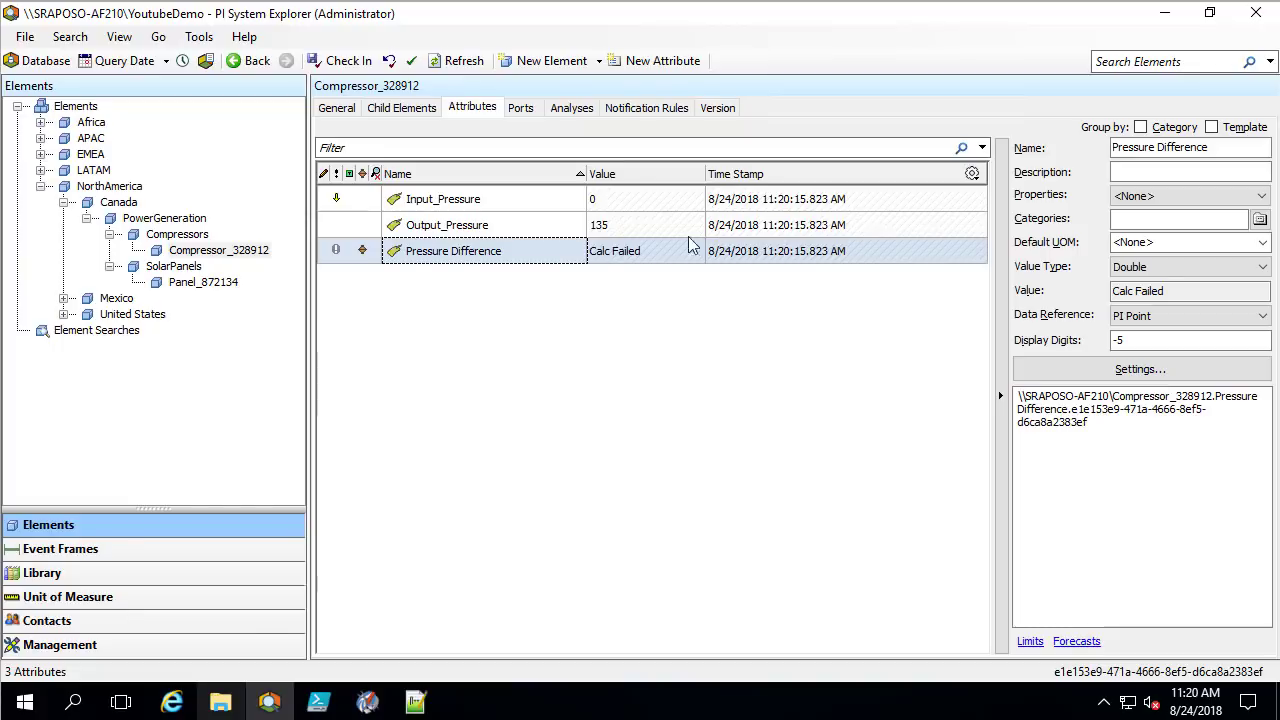
# Switch to File Explorer, go to %programdata% and open the OSIsoft\PIAnalysisNotifications\Logs folder
pyautogui.click(222, 704)
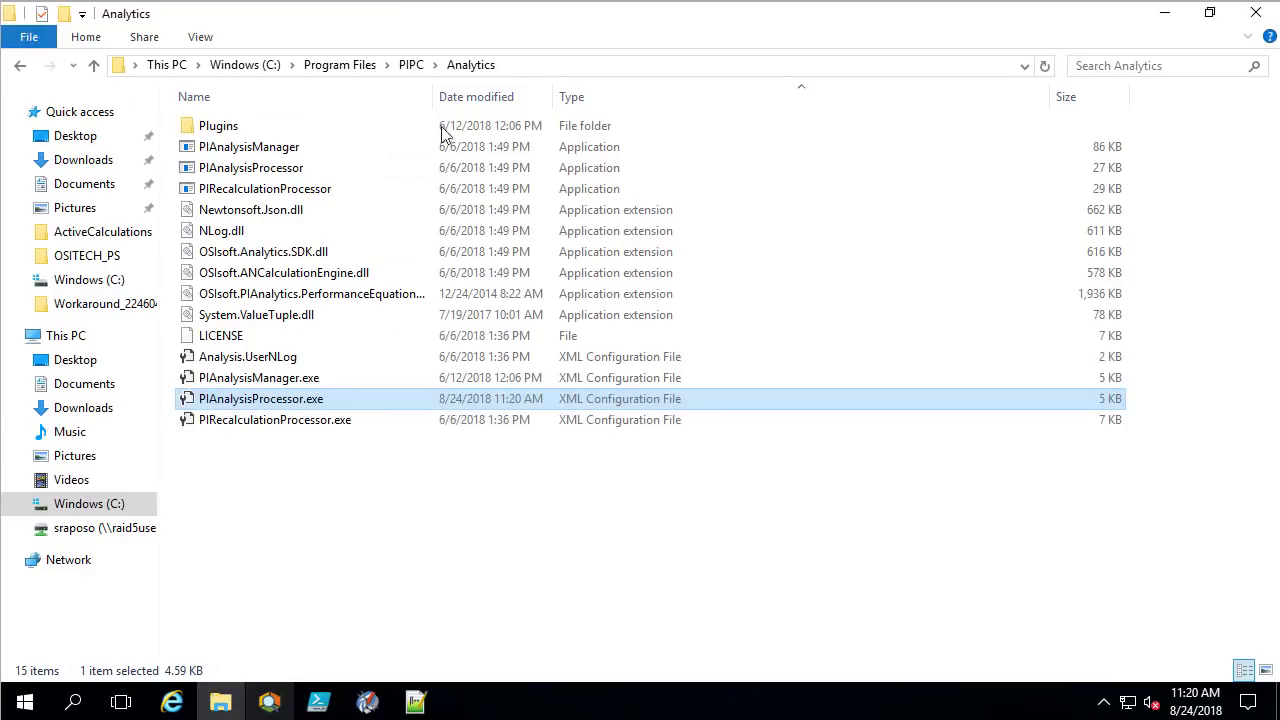
pyautogui.click(560, 72)
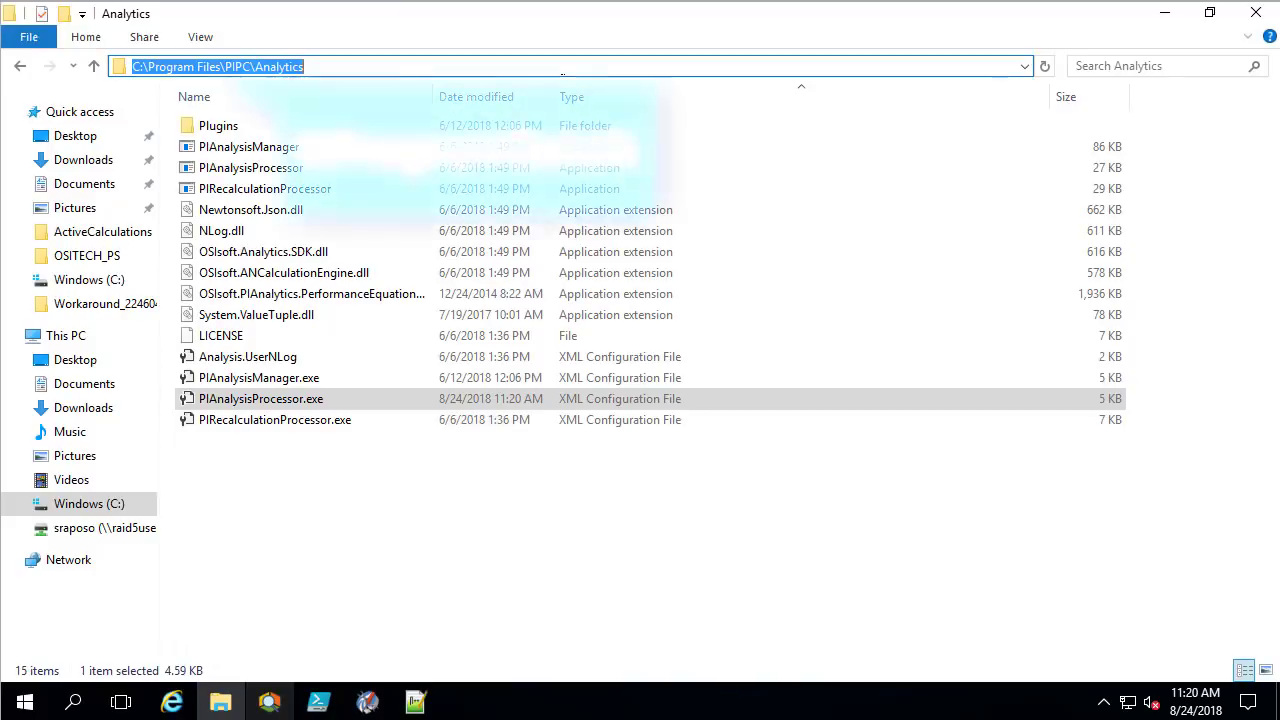
pyautogui.write('%p')
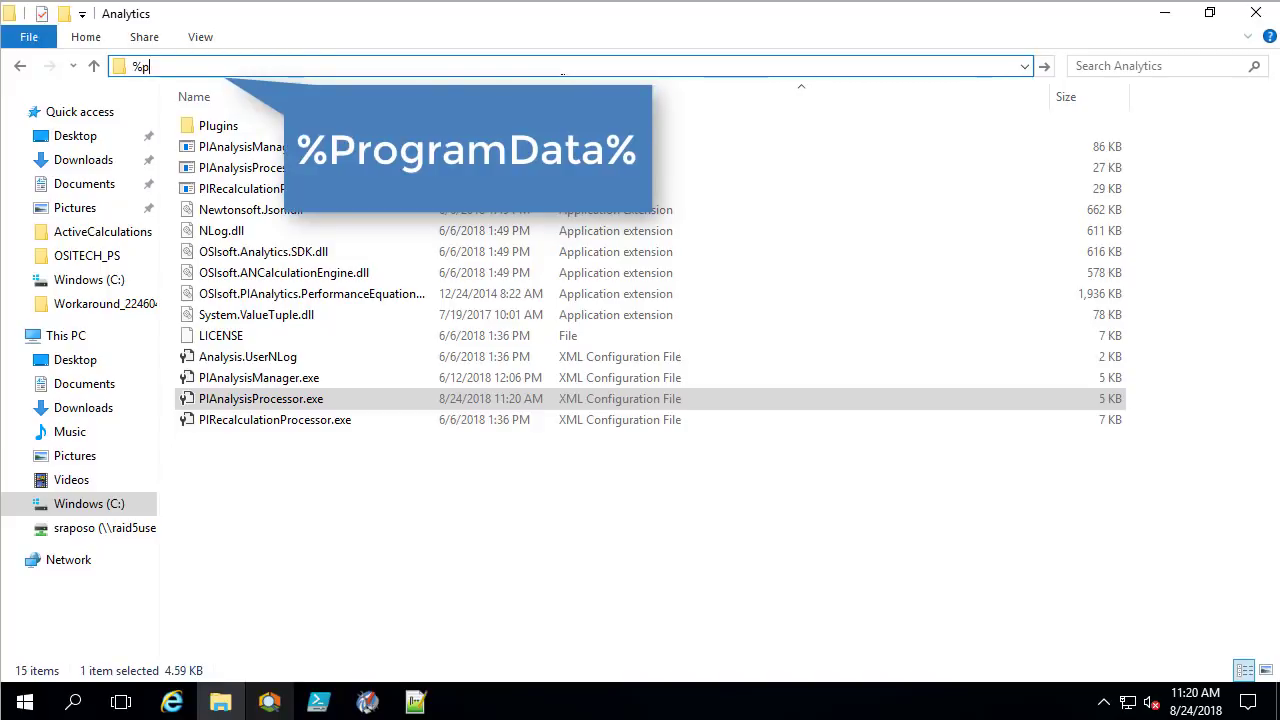
pyautogui.write('rogramdata%')
pyautogui.press('Return')
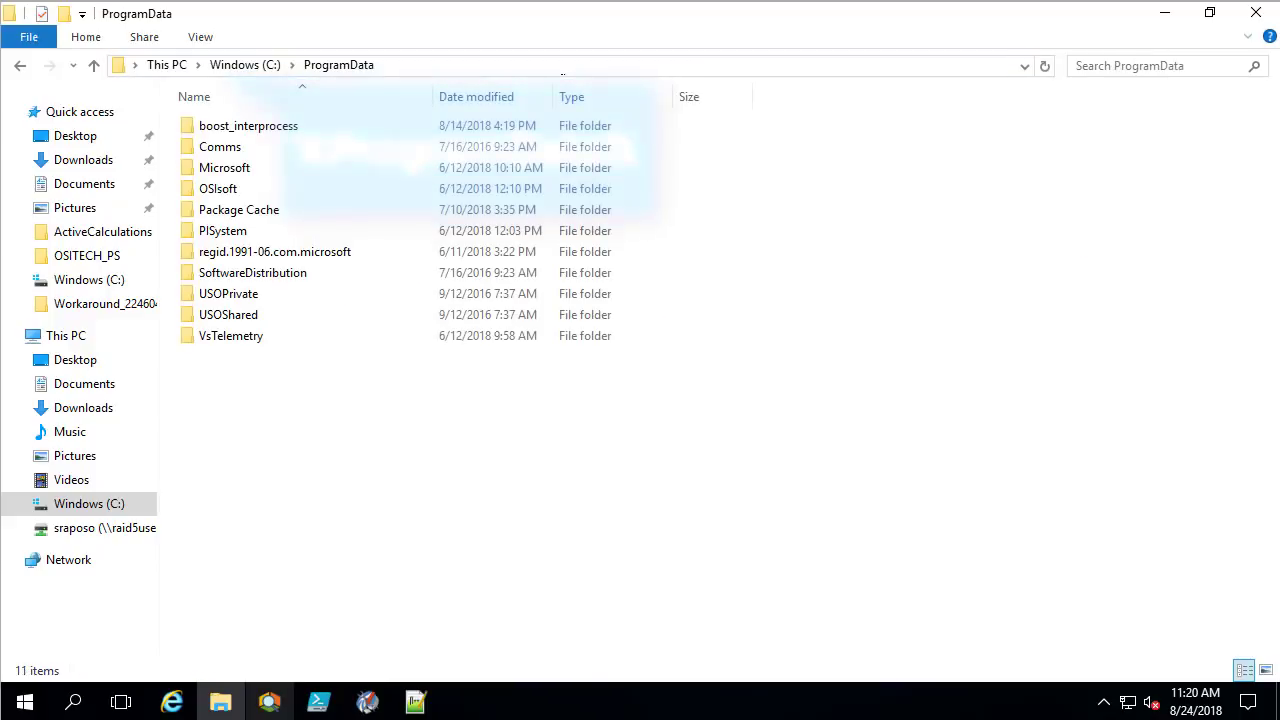
pyautogui.doubleClick(234, 190)
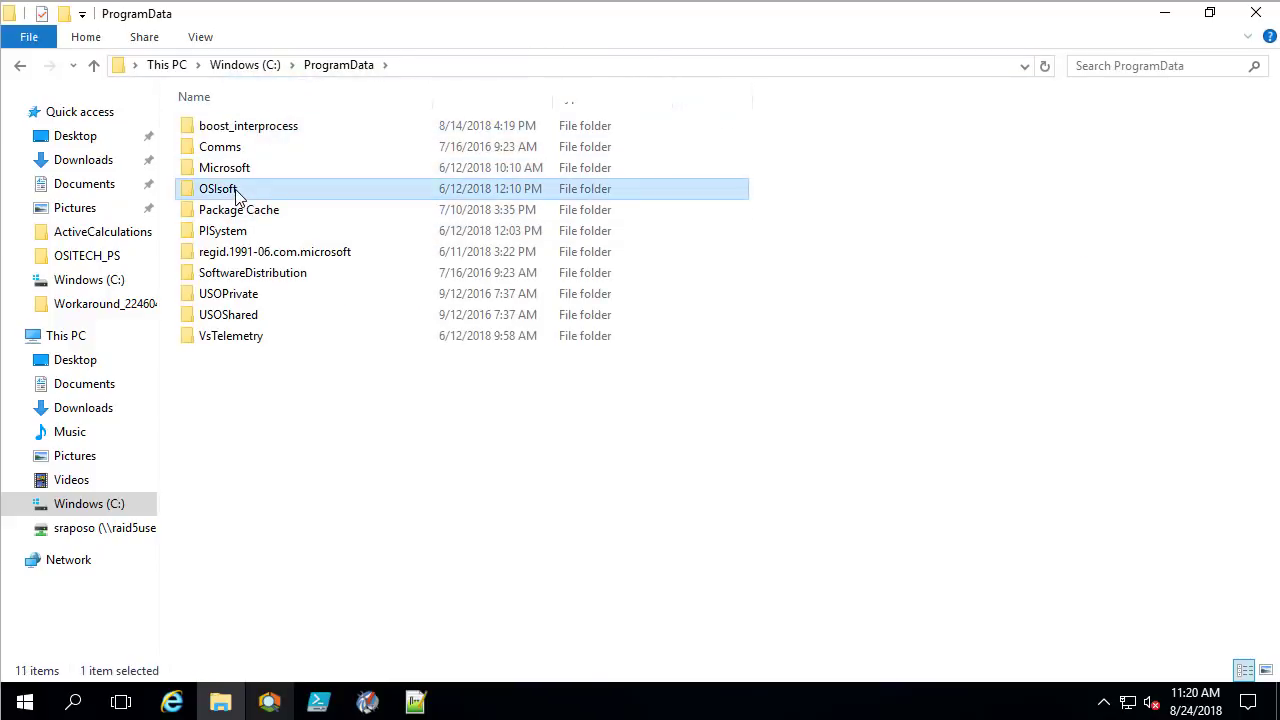
pyautogui.doubleClick(230, 170)
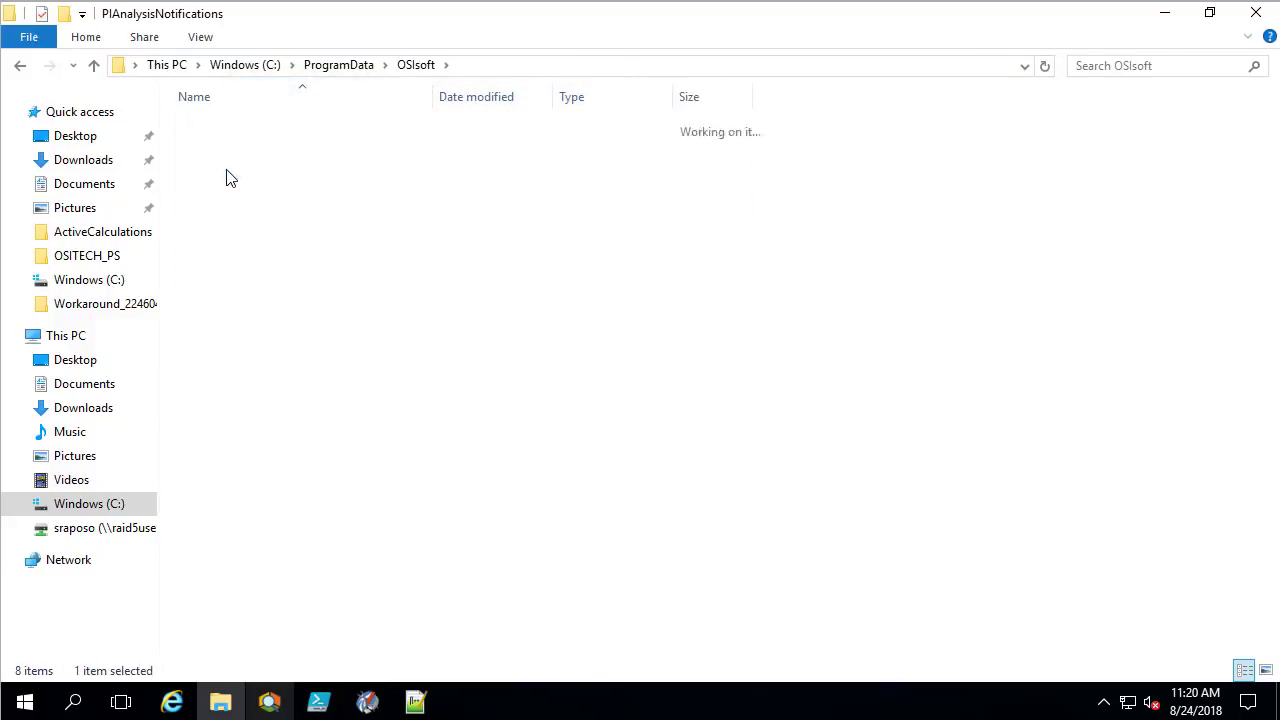
pyautogui.click(212, 148)
pyautogui.doubleClick(212, 148)
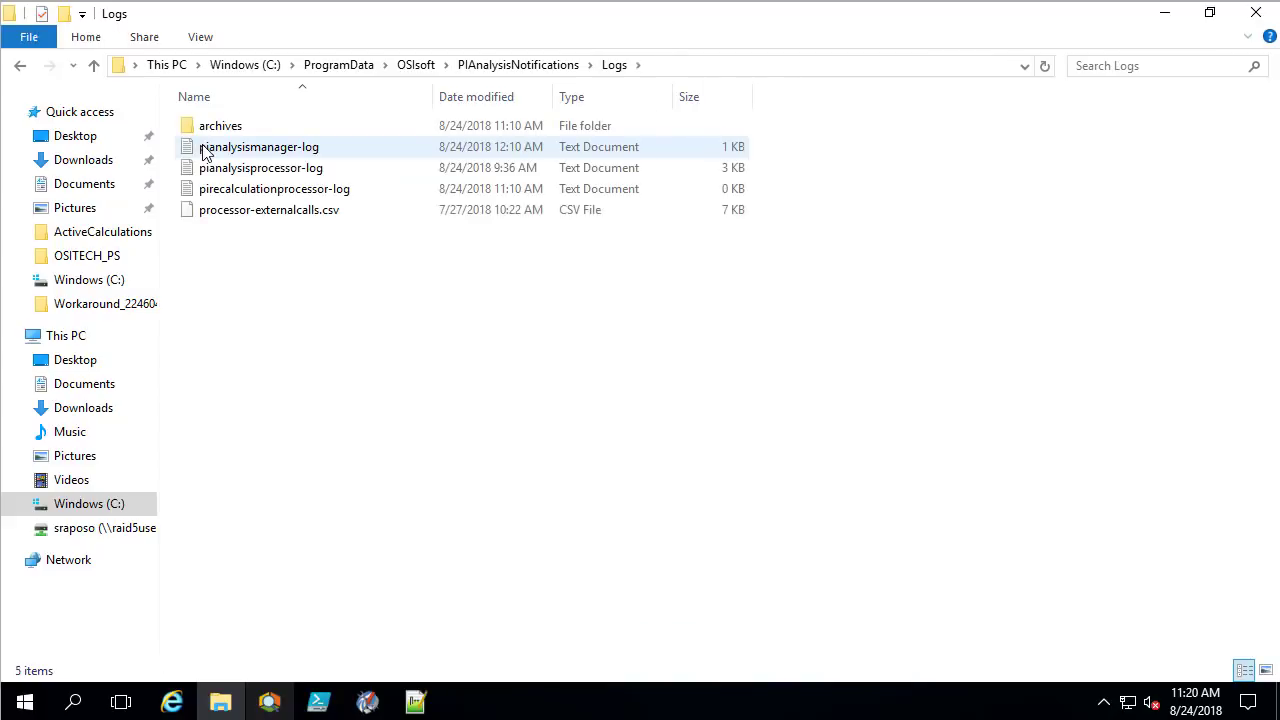
pyautogui.click(213, 148)
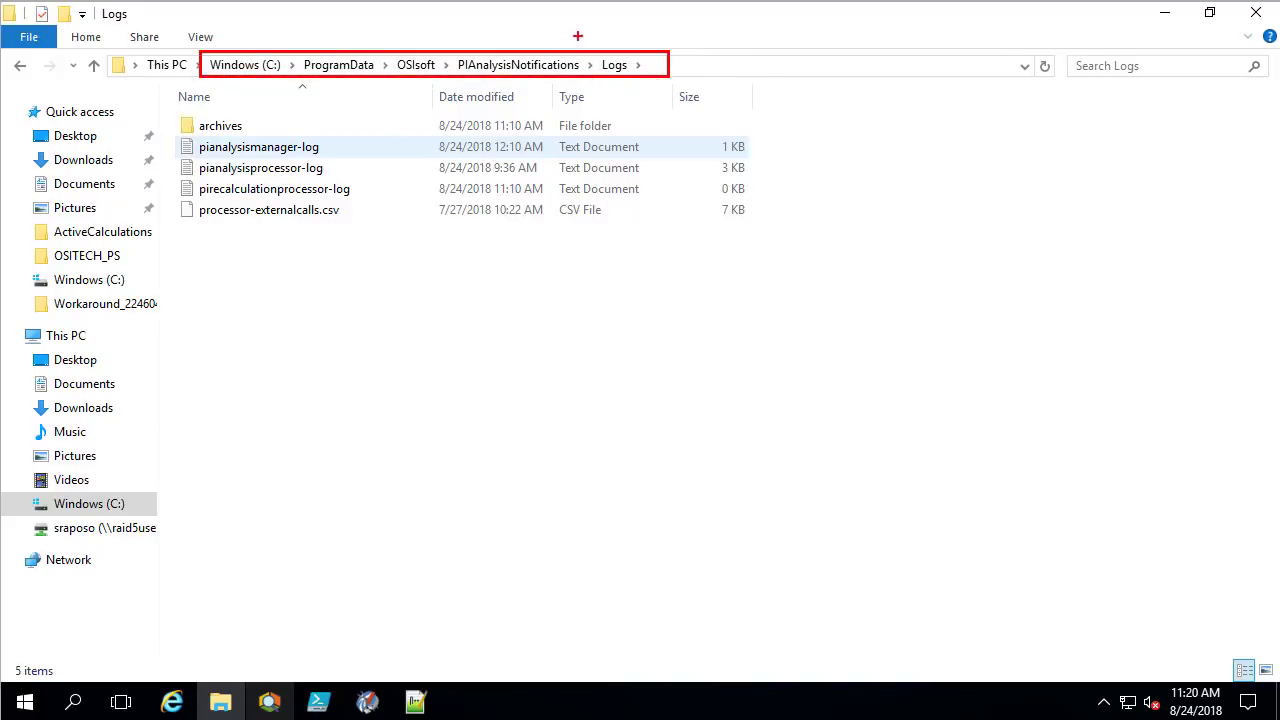
# Open pianalysisprocessor-log in Notepad++ and look through its TRACE entries for data retrieval
pyautogui.rightClick(237, 180)
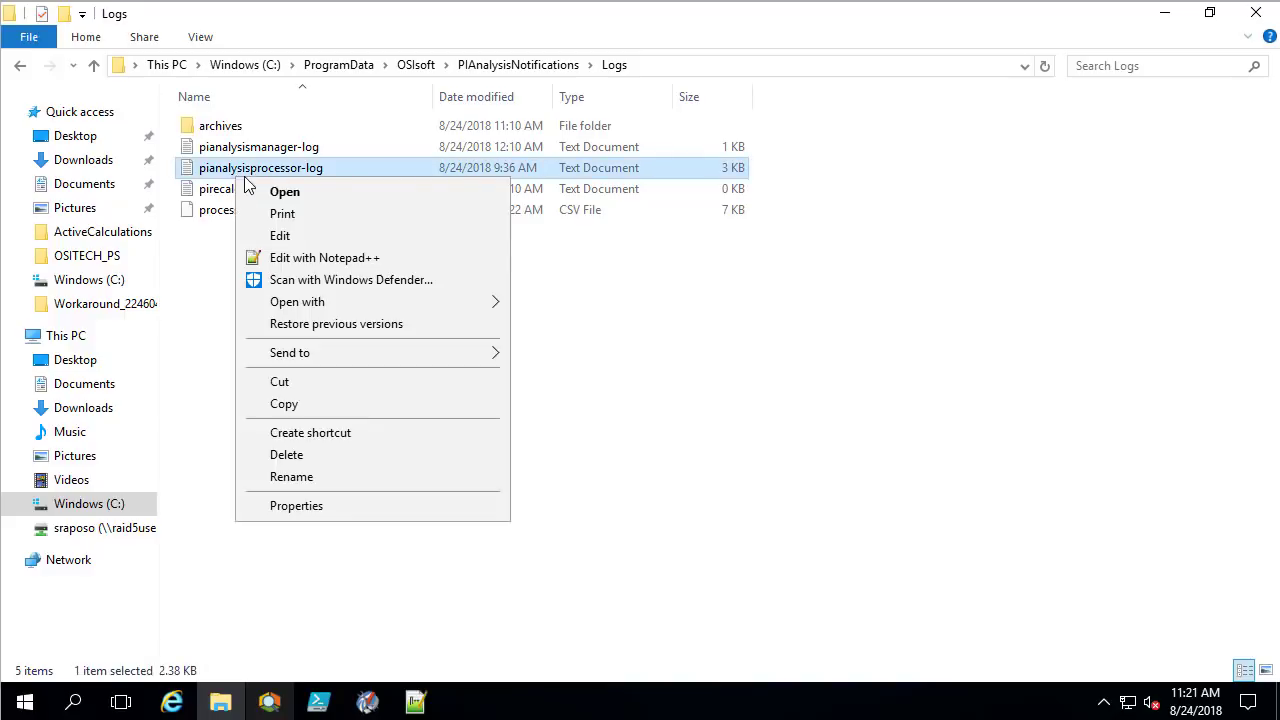
pyautogui.click(332, 258)
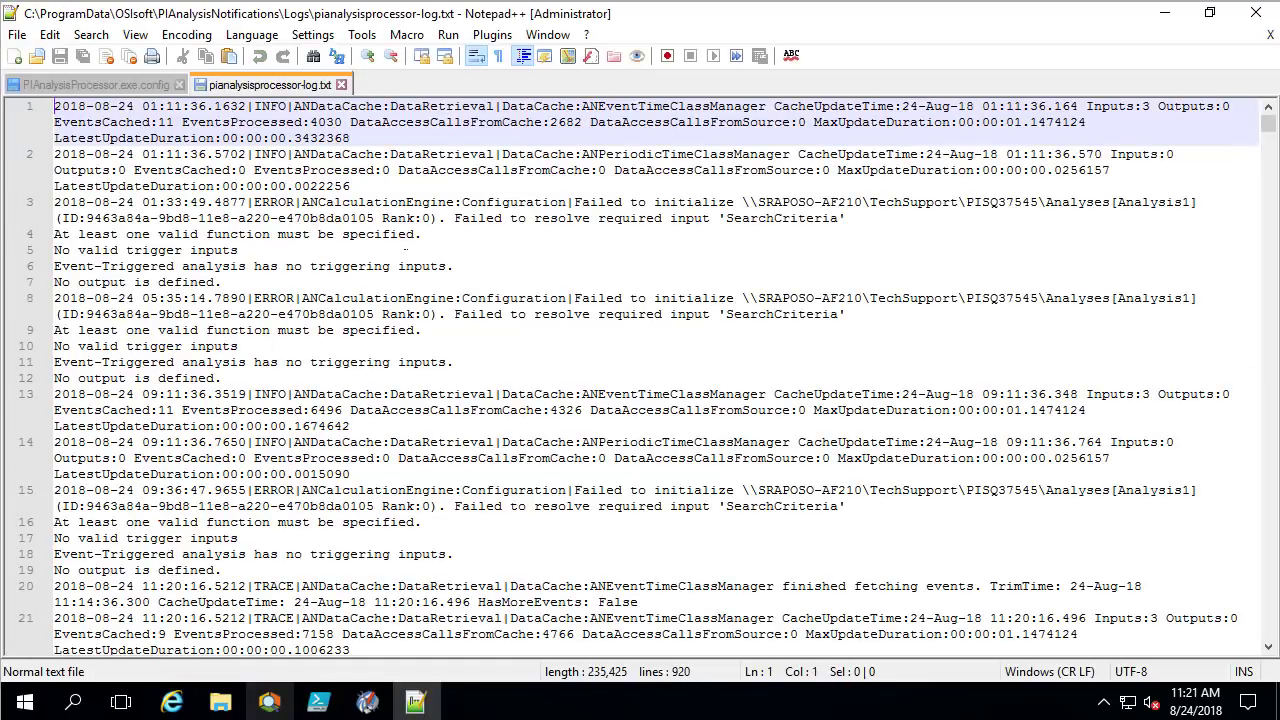
pyautogui.scroll(-2, 640, 376)
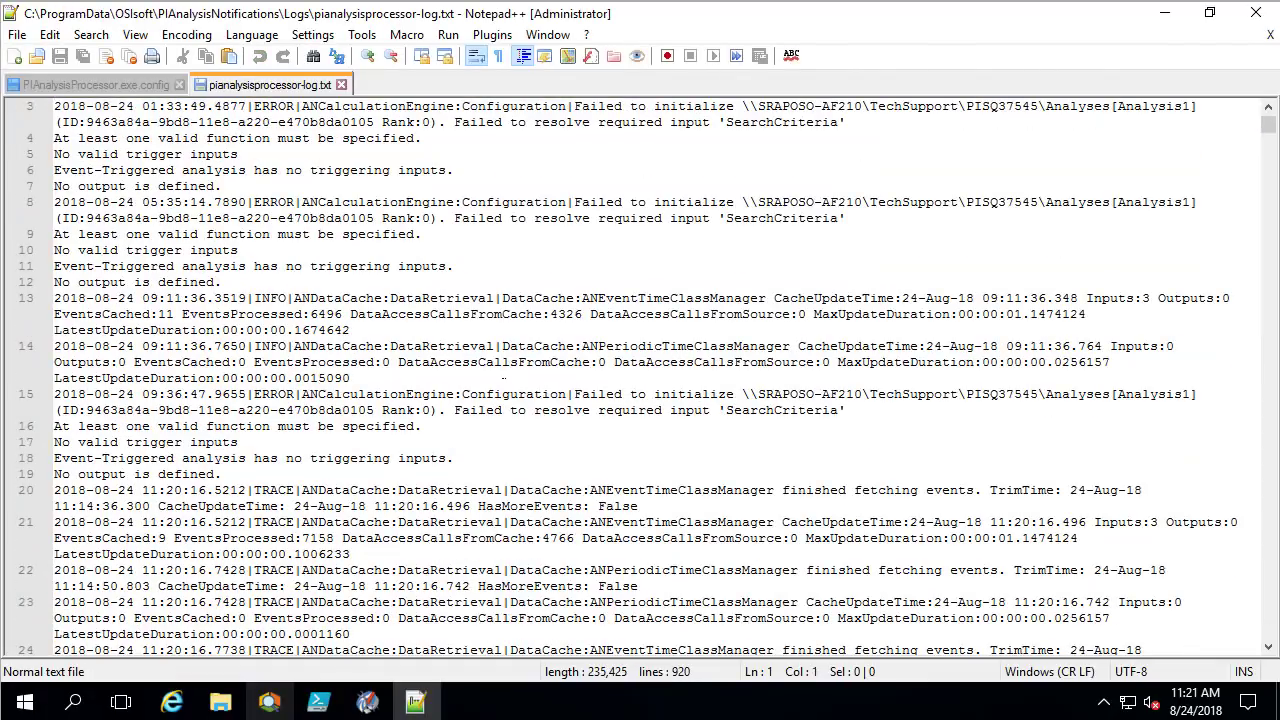
pyautogui.scroll(-5, 640, 376)
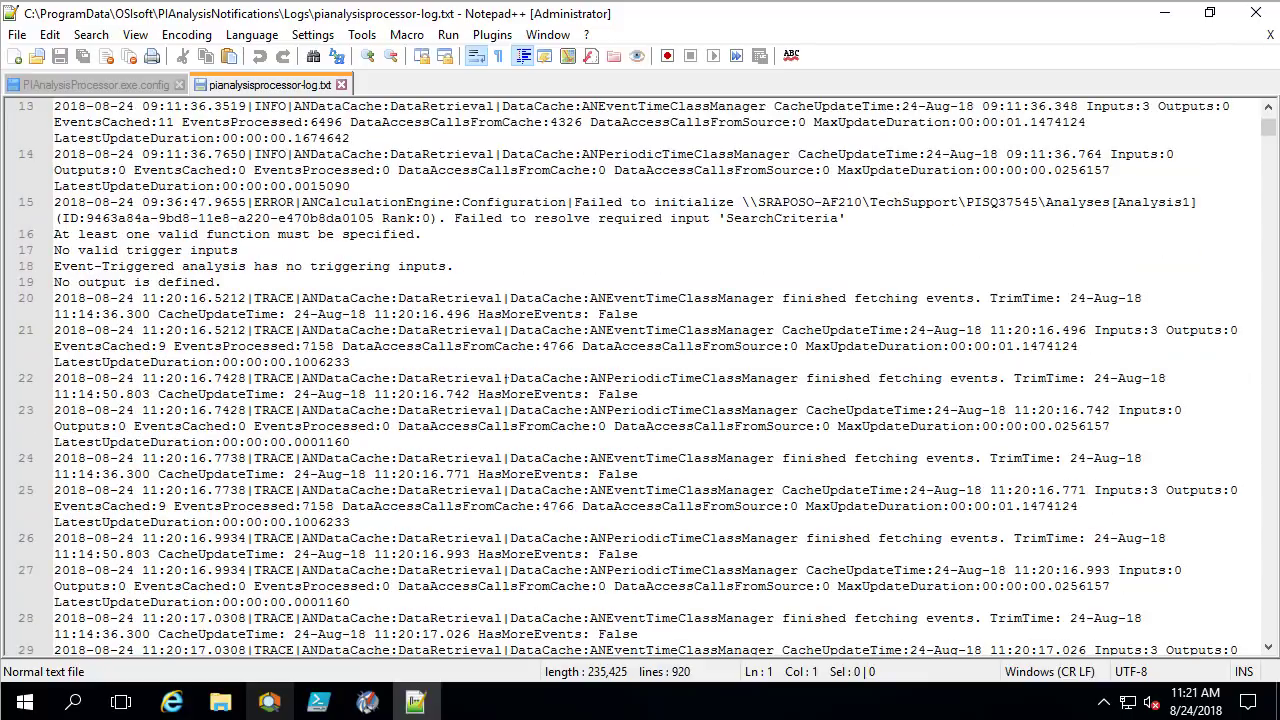
pyautogui.scroll(-1, 521, 376)
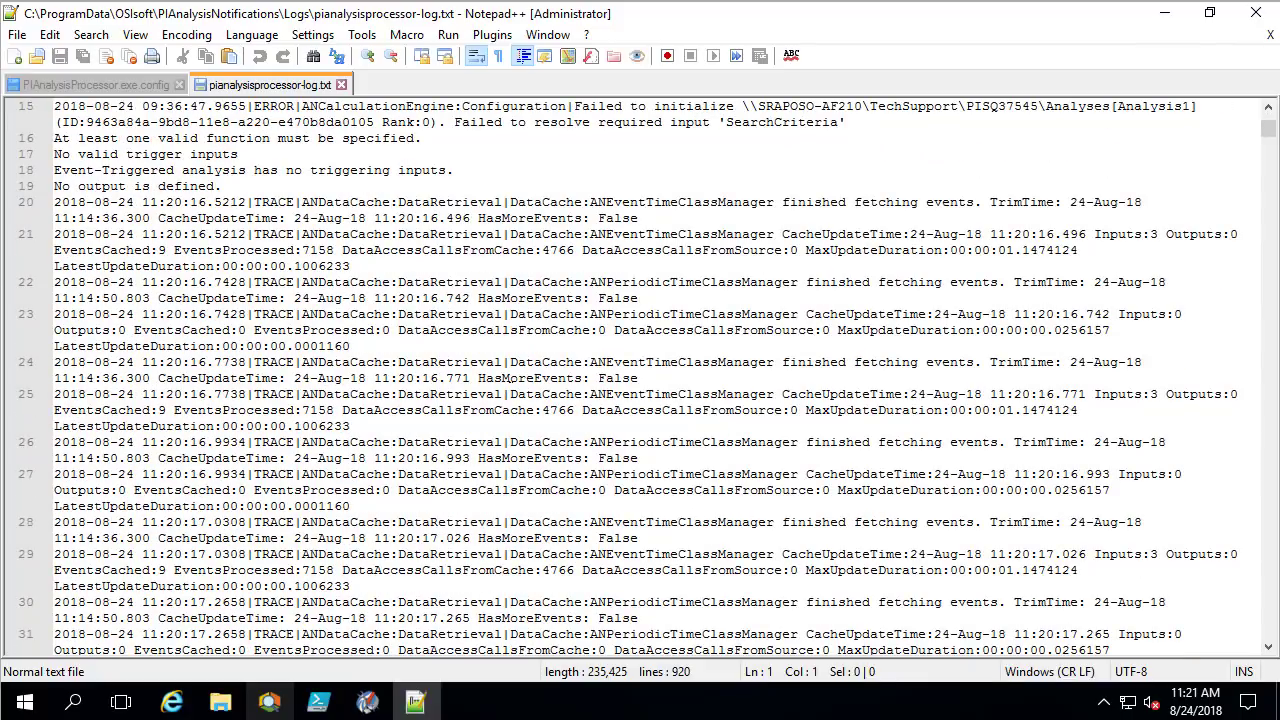
# Switch to PI System Explorer and copy the Pressure Difference analysis of Compressor_328912
pyautogui.click(269, 703)
pyautogui.click(557, 108)
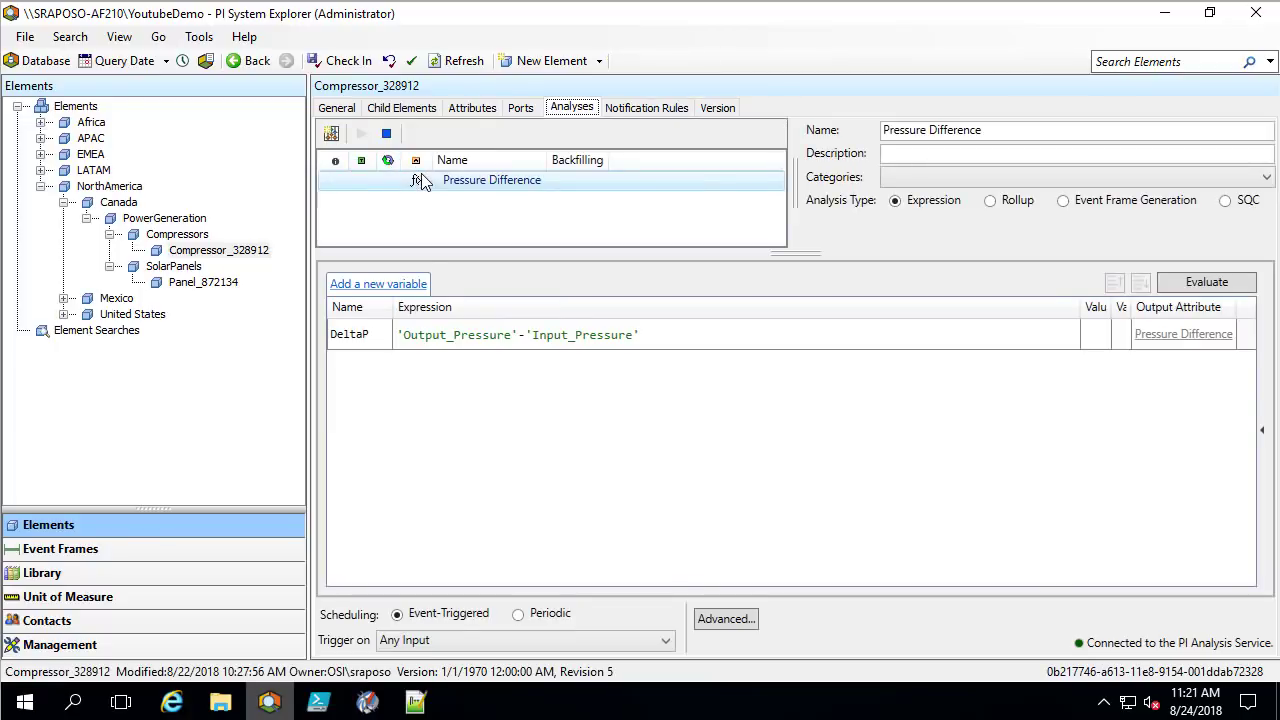
pyautogui.rightClick(421, 181)
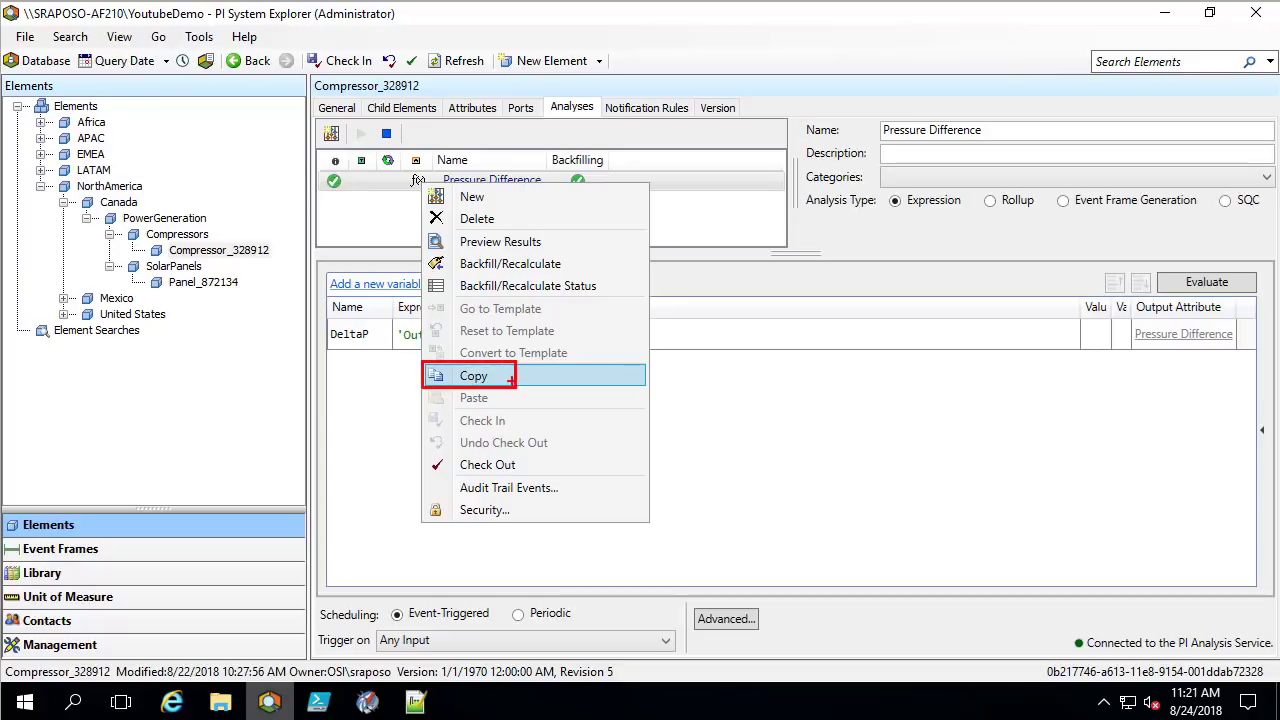
pyautogui.click(492, 380)
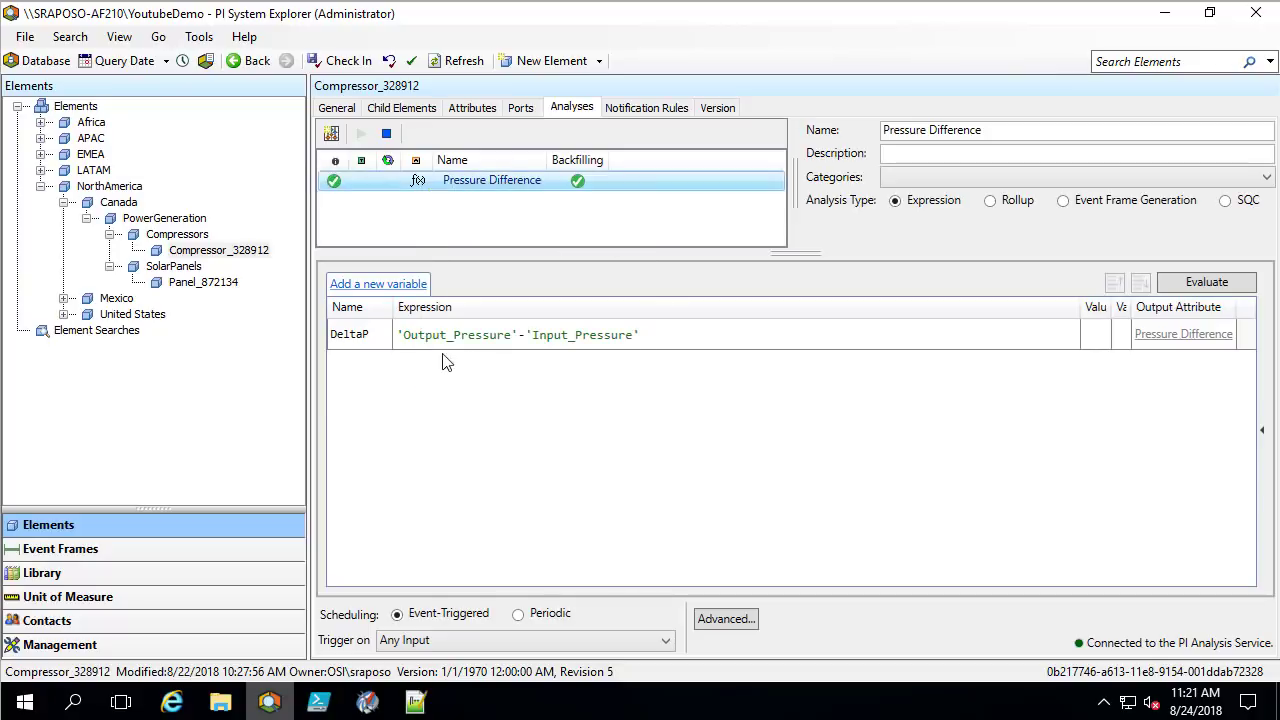
pyautogui.rightClick(495, 176)
pyautogui.click(548, 380)
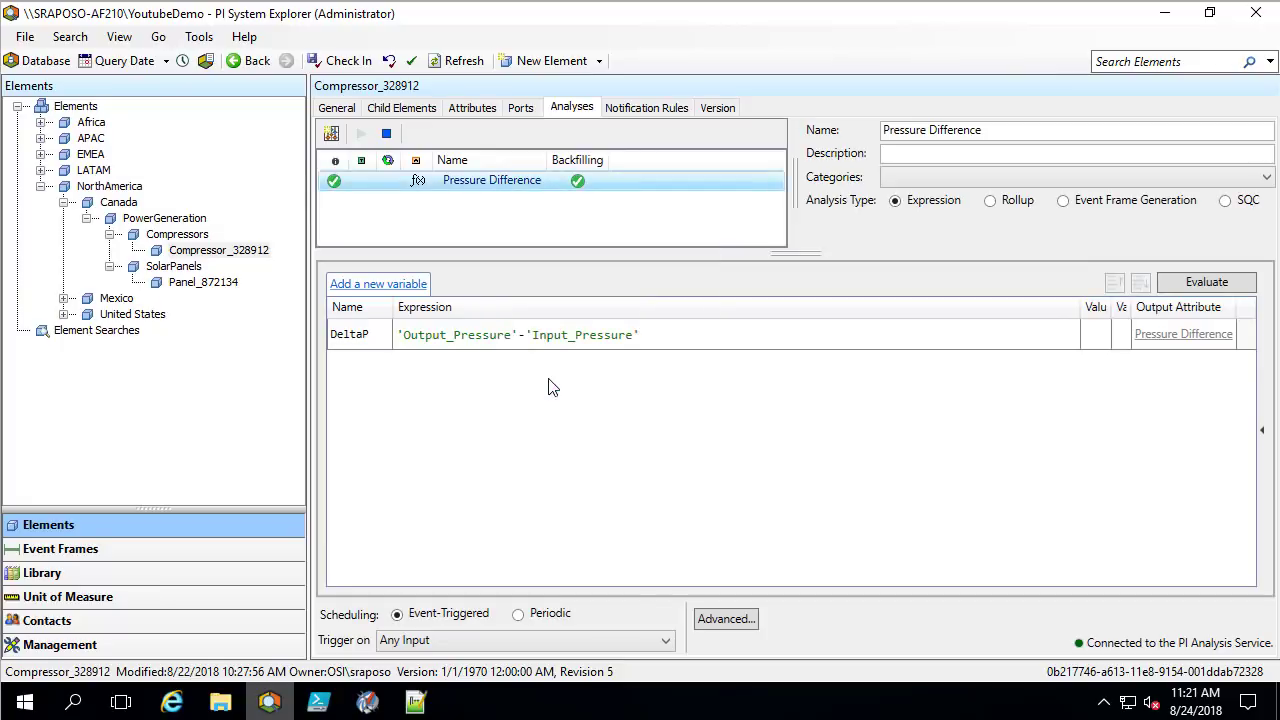
# Switch to Notepad++ and enter the copied Pressure Difference analysis path as the search term for the log, reviewing it back to its beginning
pyautogui.click(415, 705)
pyautogui.hotkey('ctrl', 'f')
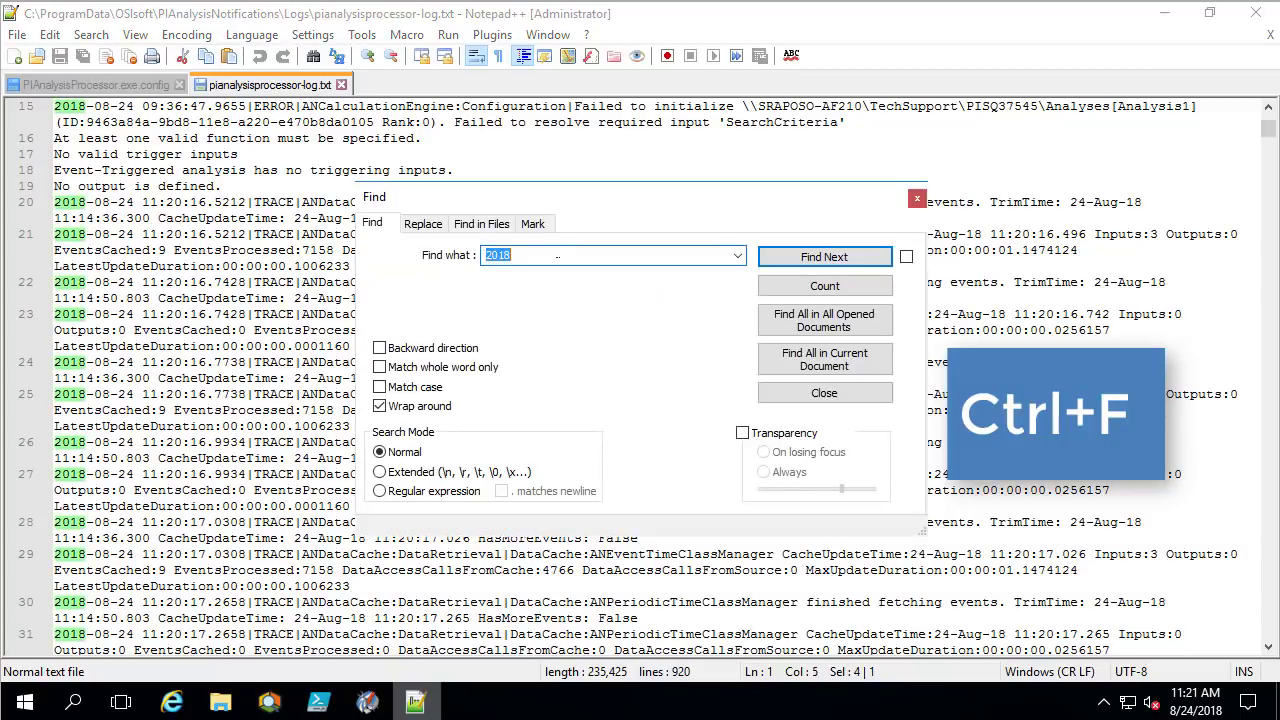
pyautogui.hotkey('ctrl', 'v')
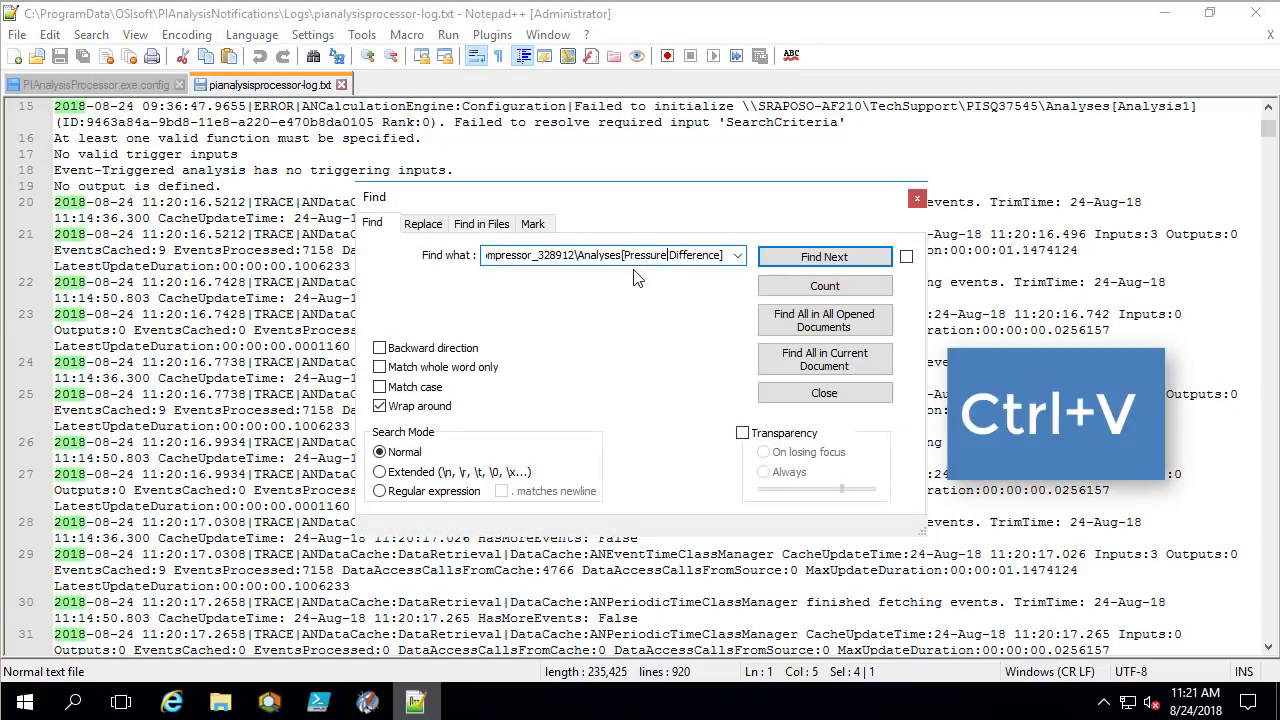
pyautogui.press('Left')
pyautogui.press('Left')
pyautogui.press('Left')
pyautogui.press('Left')
pyautogui.press('Left')
pyautogui.press('Left')
pyautogui.press('Left')
pyautogui.press('Left')
pyautogui.press('Left')
pyautogui.press('Left')
pyautogui.press('Left')
pyautogui.press('Left')
pyautogui.press('Left')
pyautogui.press('Left')
pyautogui.press('Left')
pyautogui.press('Left')
pyautogui.press('Left')
pyautogui.press('Left')
pyautogui.press('Left')
pyautogui.press('Left')
pyautogui.press('Left')
pyautogui.press('Left')
pyautogui.press('Left')
pyautogui.press('Left')
pyautogui.press('Left')
pyautogui.press('Left')
pyautogui.press('Left')
pyautogui.press('Left')
pyautogui.press('Left')
pyautogui.press('Left')
pyautogui.press('Left')
pyautogui.press('Left')
pyautogui.press('Left')
pyautogui.press('Left')
pyautogui.press('Left')
pyautogui.press('Left')
pyautogui.press('Left')
pyautogui.press('Left')
pyautogui.press('Left')
pyautogui.press('Left')
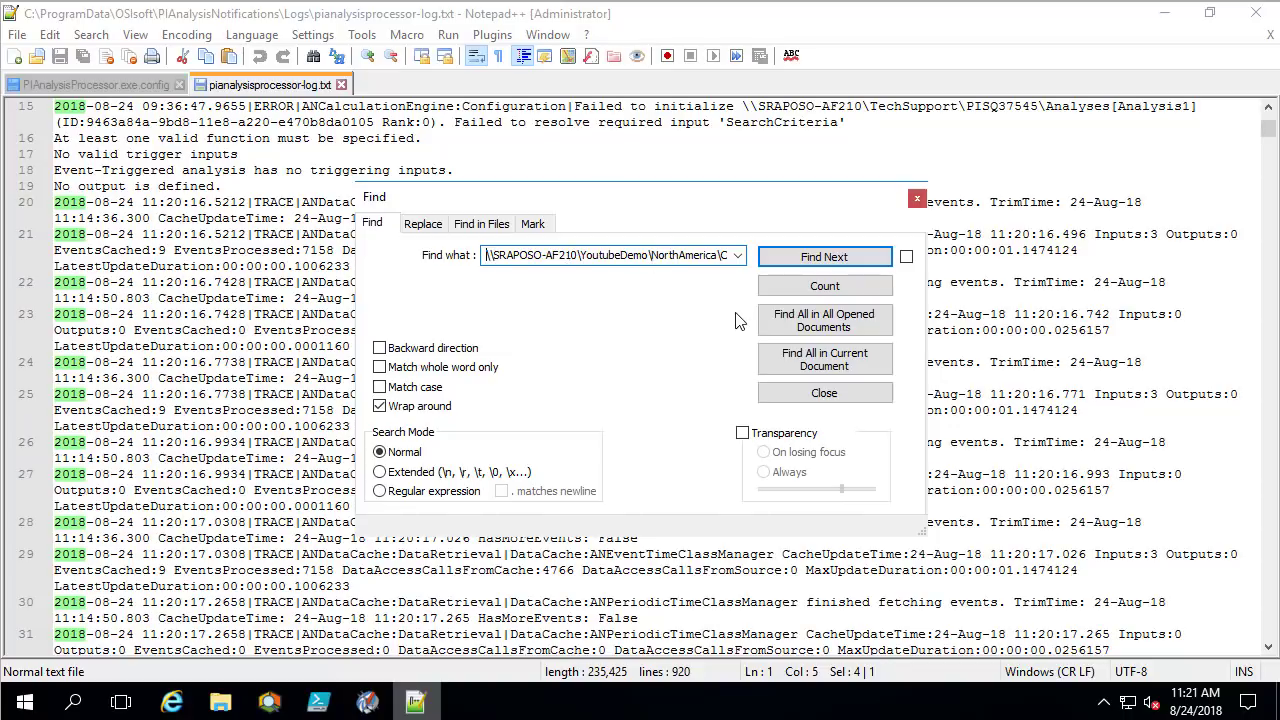
# Find all occurrences of the analysis path in the current log and go to the first hit to read its evaluation inputs and outputs
pyautogui.moveTo(749, 340)
pyautogui.mouseDown()
pyautogui.moveTo(784, 364)
pyautogui.moveTo(896, 378)
pyautogui.mouseUp()
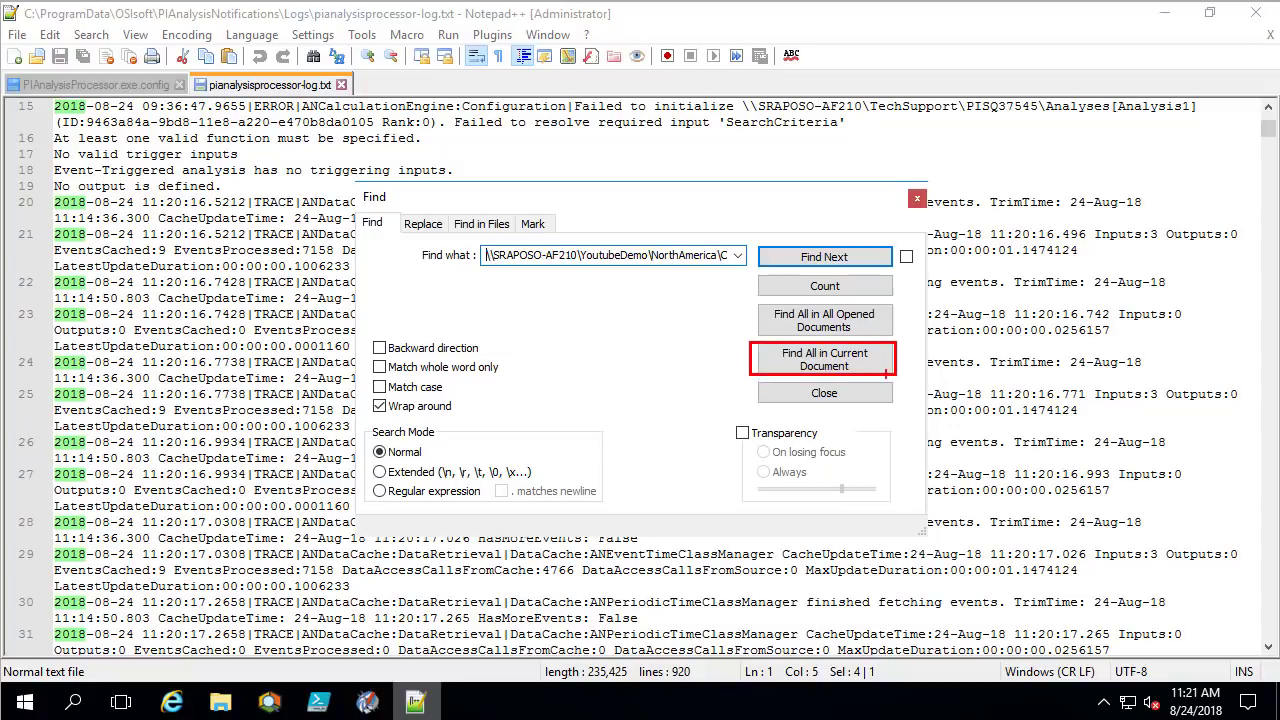
pyautogui.click(845, 368)
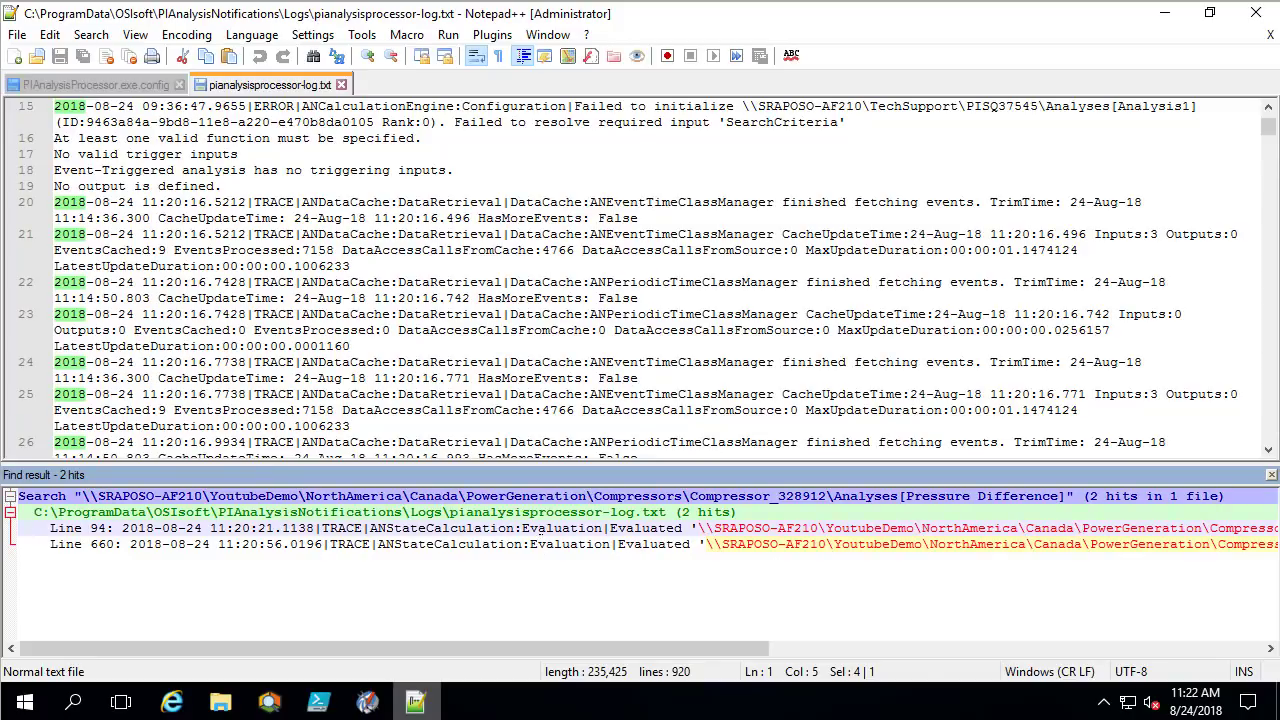
pyautogui.doubleClick(540, 528)
pyautogui.scroll(-1, 554, 377)
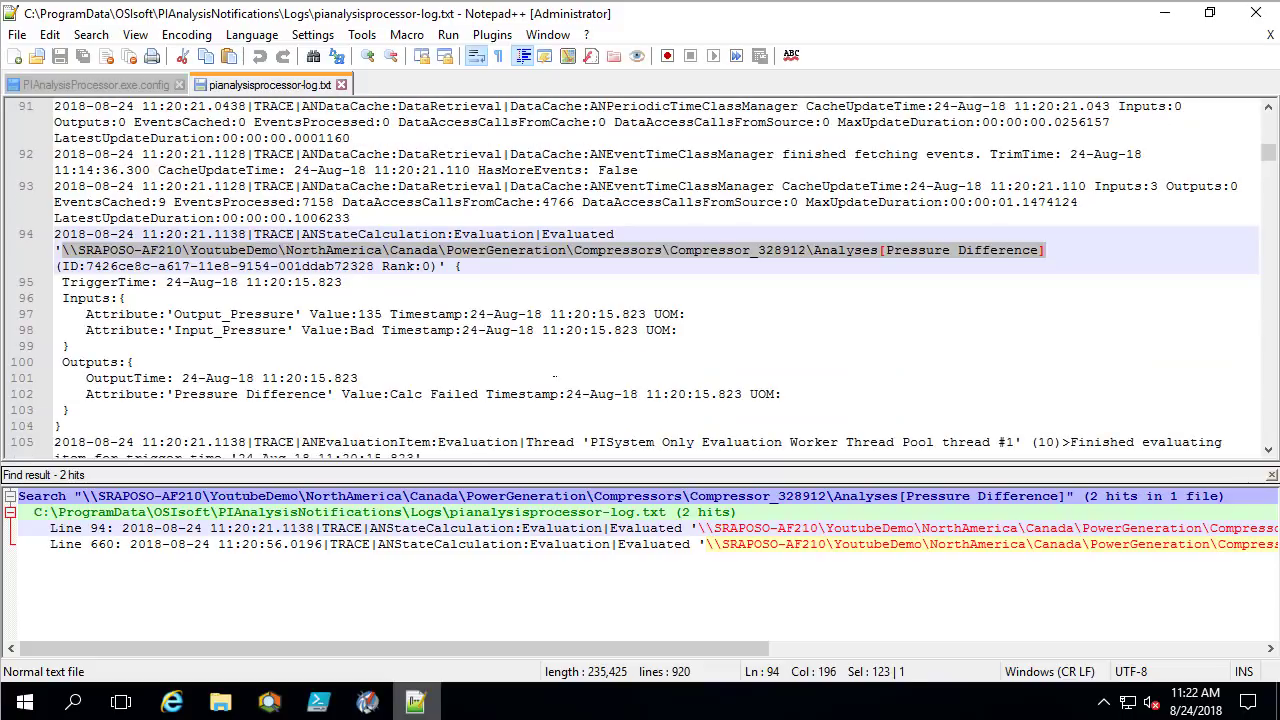
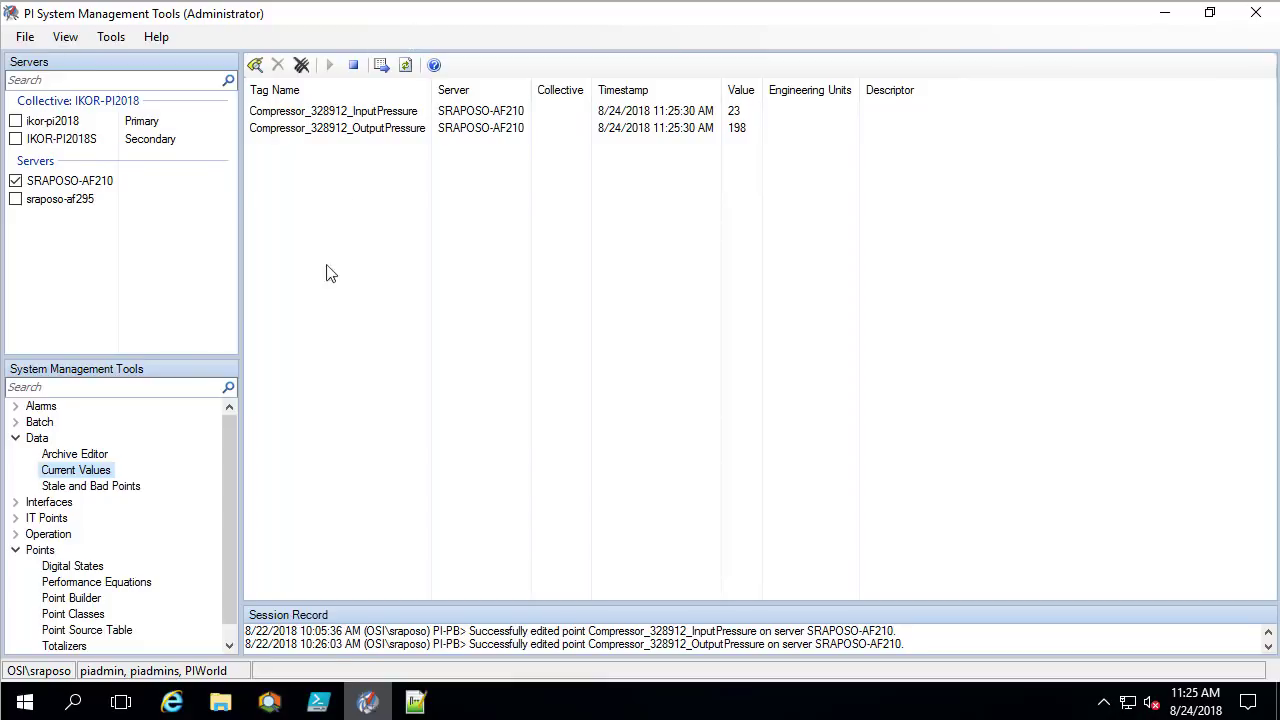
# Switch to PI System Explorer and enable recalculation for out-of-order input events in the Pressure Difference analysis's advanced options
pyautogui.click(279, 704)
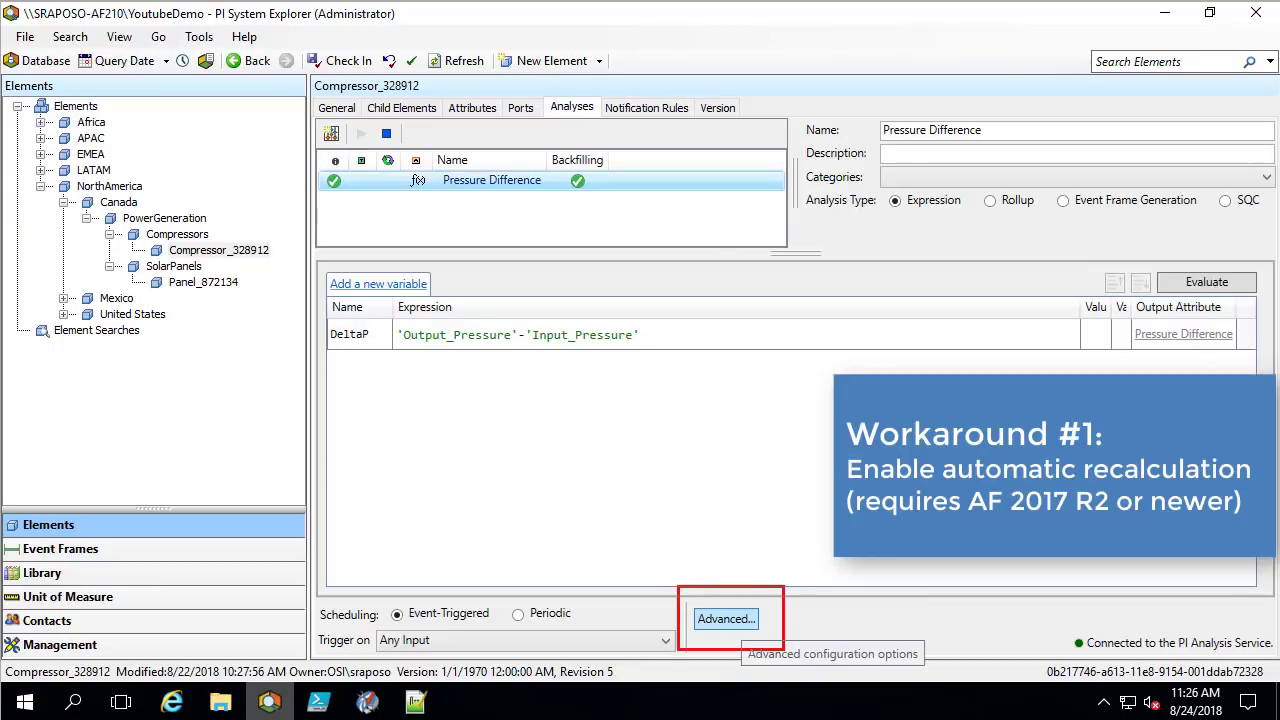
pyautogui.click(708, 616)
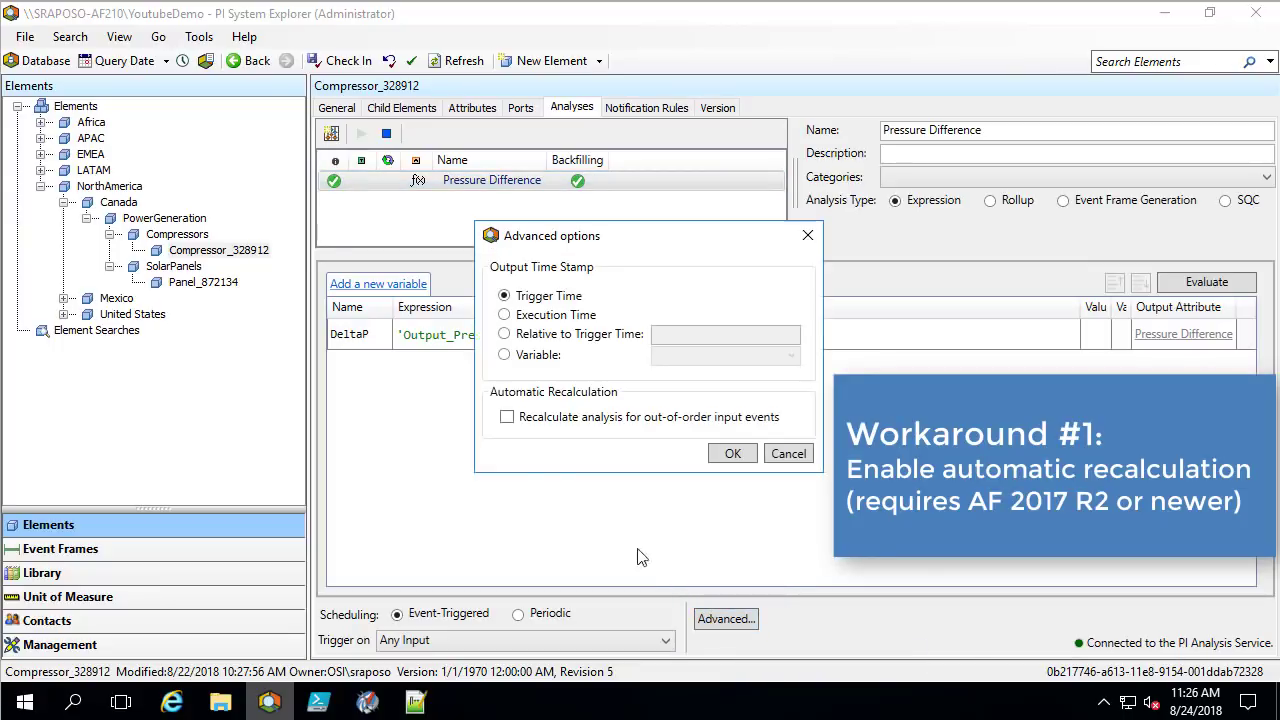
pyautogui.click(507, 417)
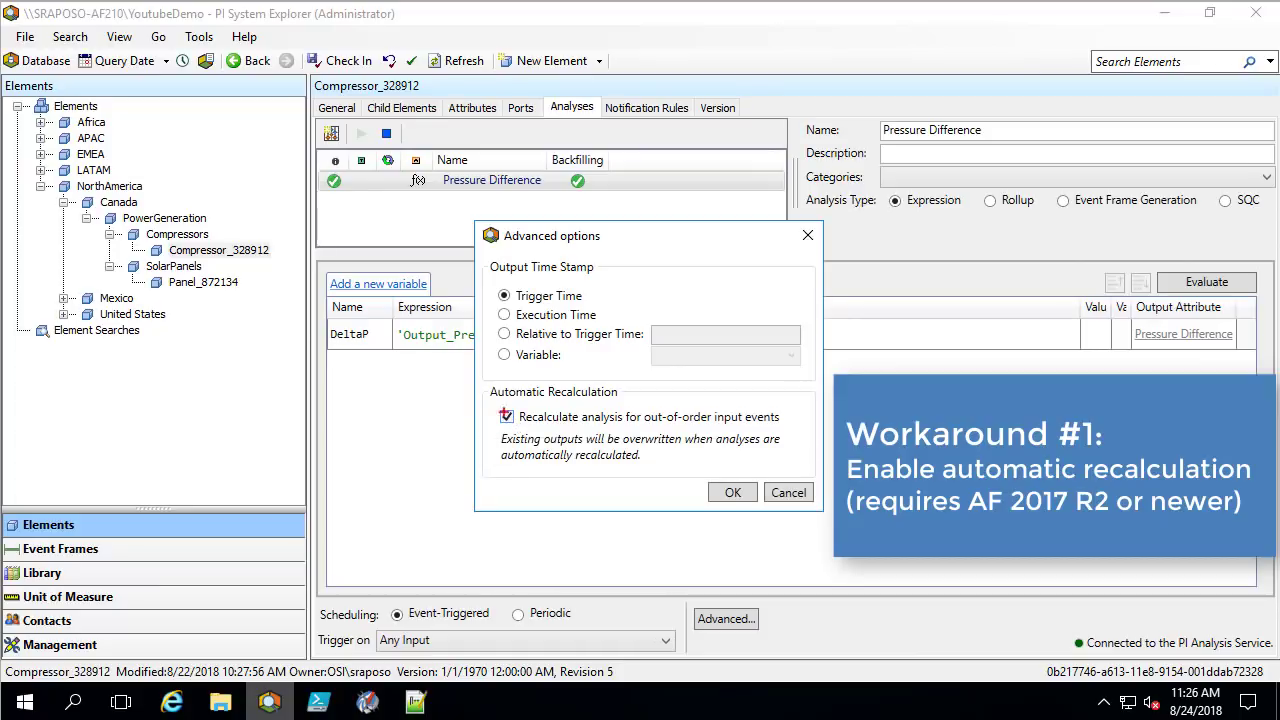
pyautogui.moveTo(475, 379); pyautogui.dragTo(821, 479)
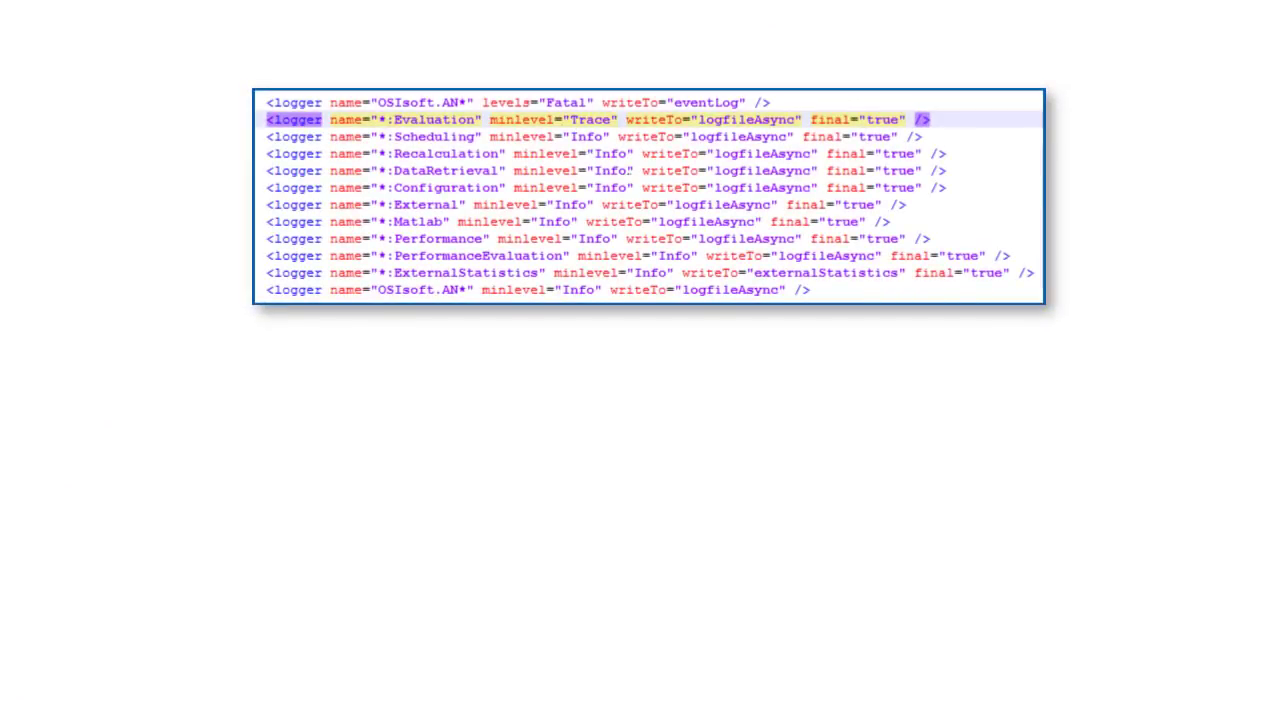
# Change the DataRetrieval logger's minlevel to Trace in the logger rules
pyautogui.doubleClick(612, 171)
pyautogui.write('Tra')
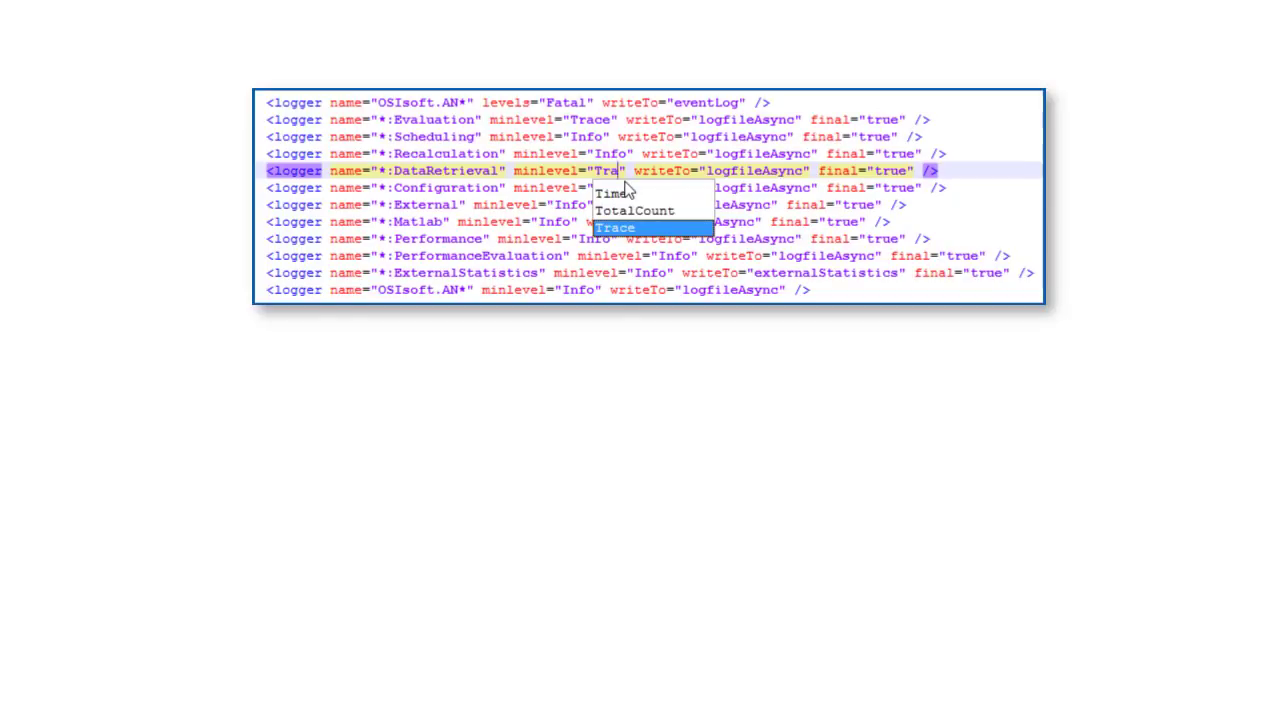
pyautogui.write('ce')
pyautogui.click(978, 102)
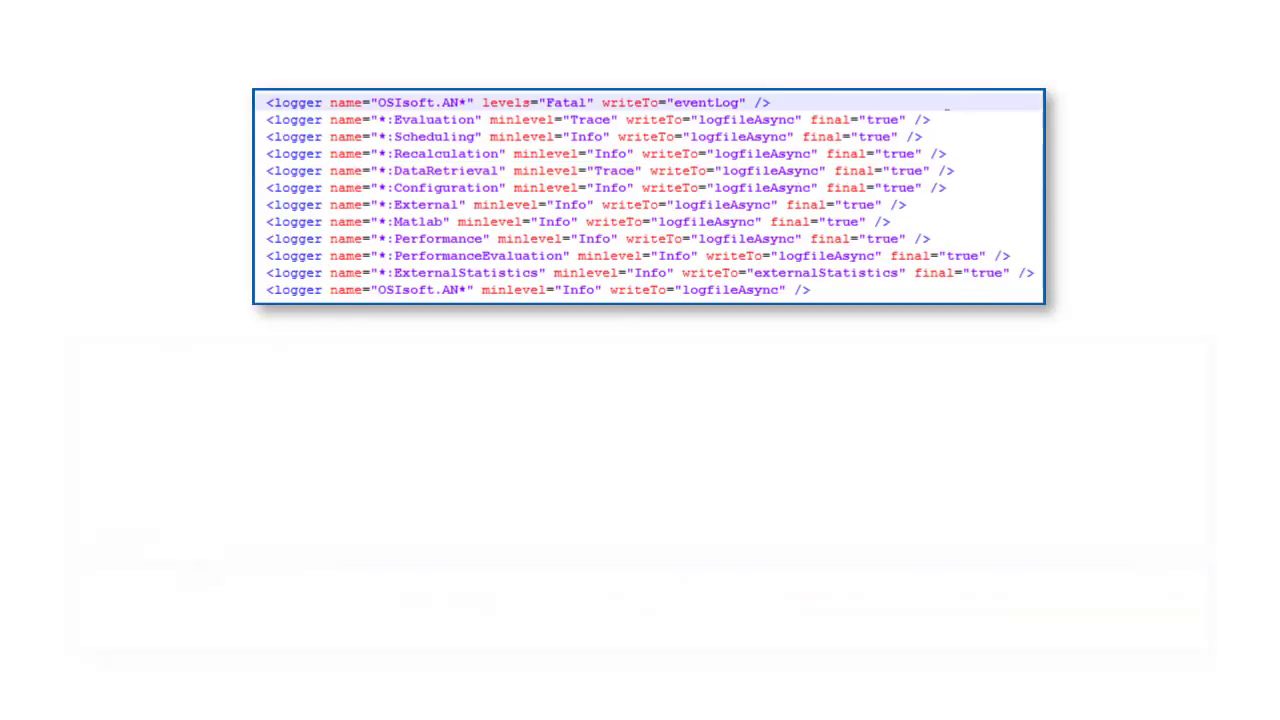